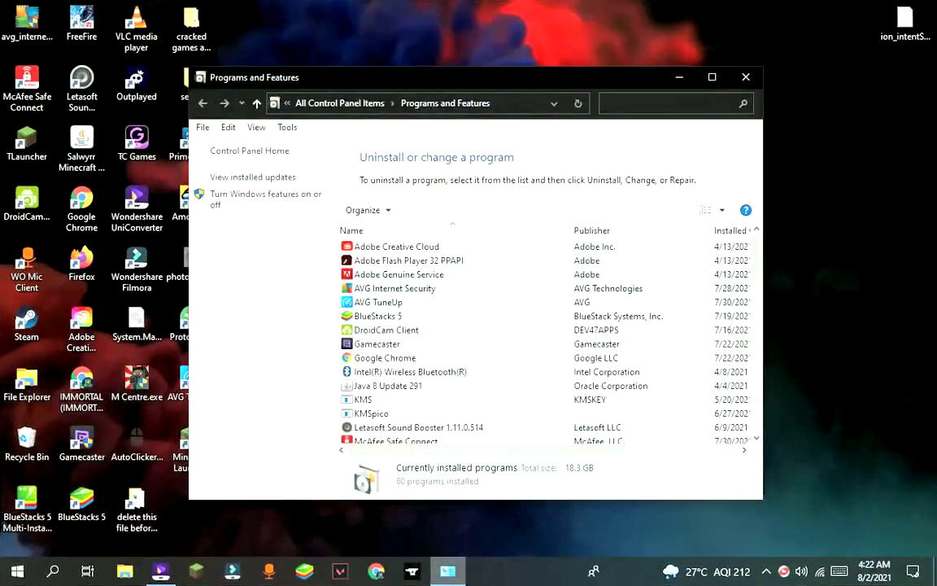
- Uninstall AVG Internet Security from the list of installed programs
left_click(395, 289)
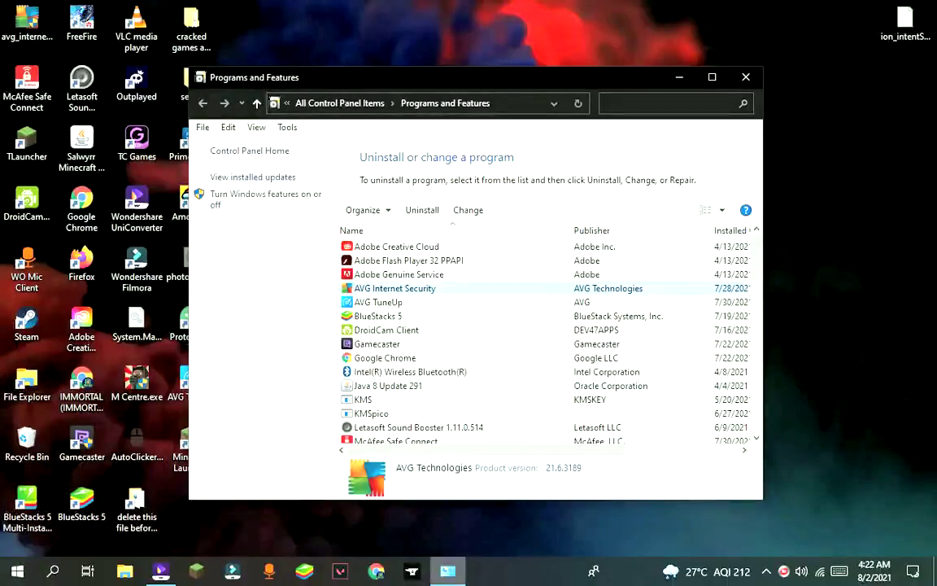
left_click(422, 210)
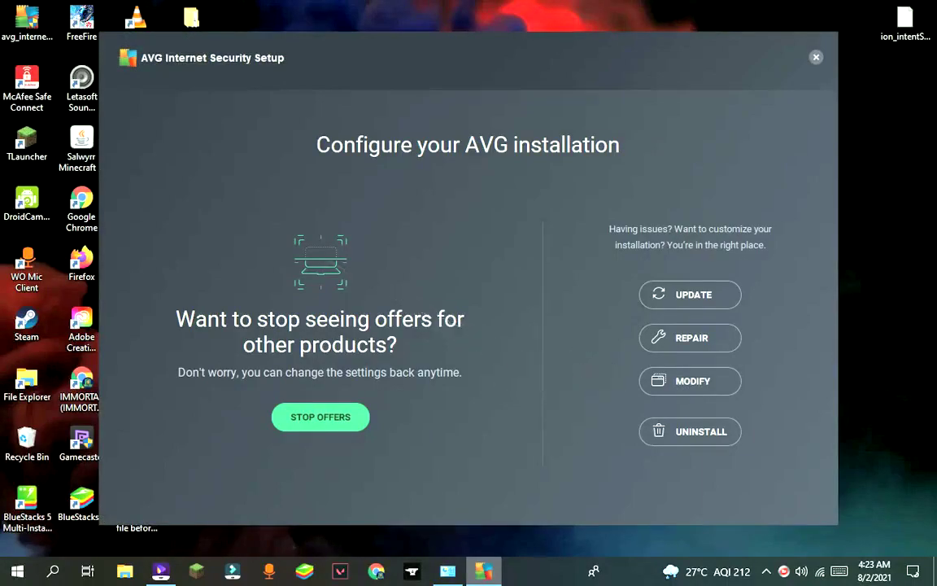
left_click(690, 432)
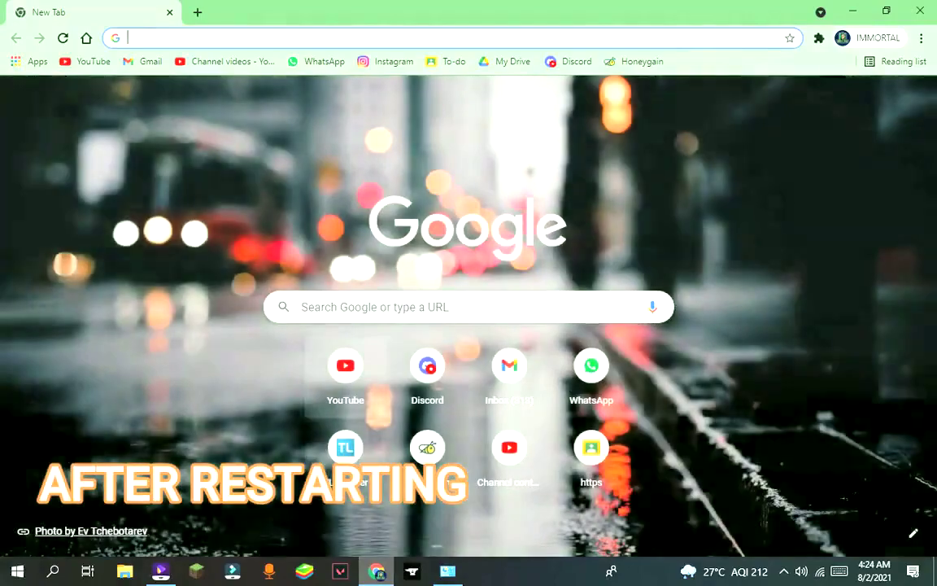
- Search Google in Chrome for "avg free trial 30 days" and open AVG's Internet Security page for India
left_click(372, 308)
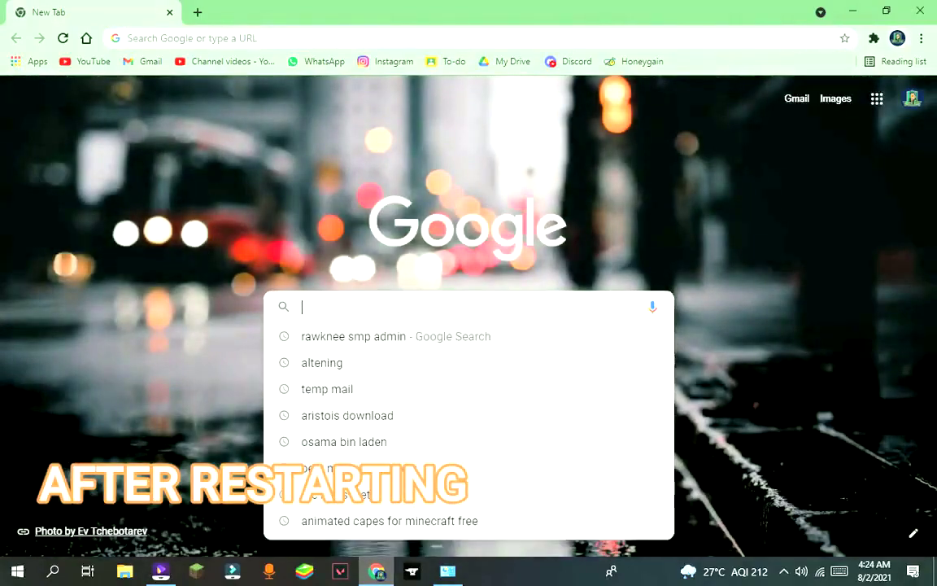
type("AVG")
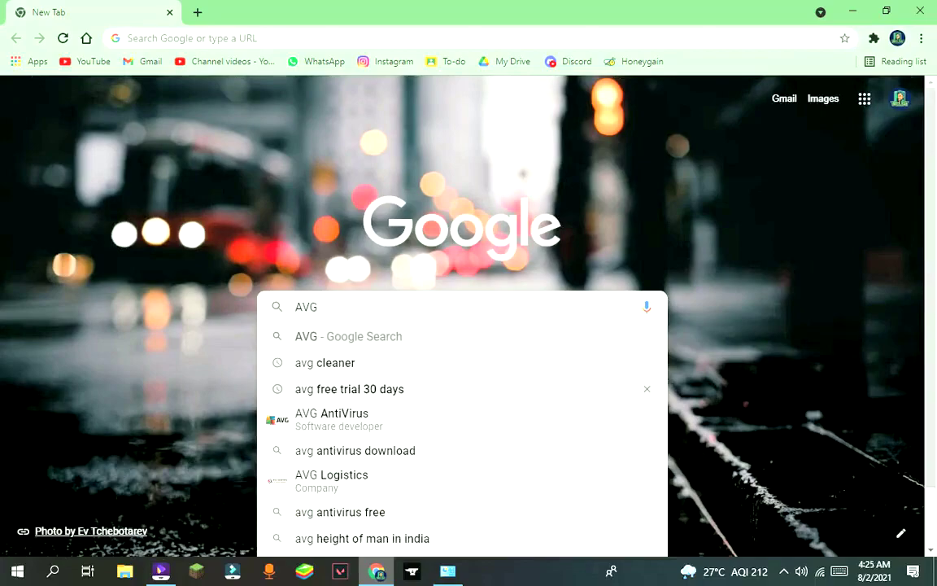
left_click(349, 389)
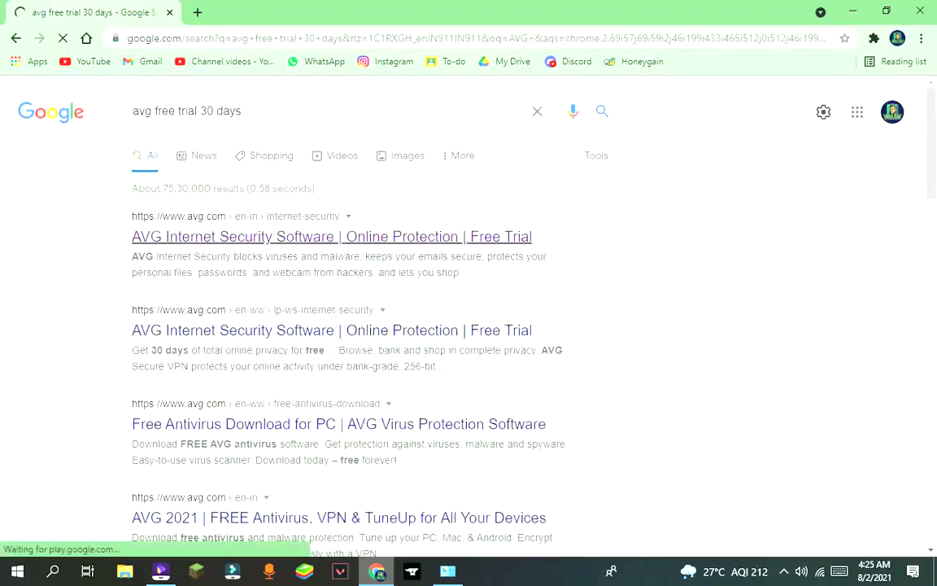
left_click(332, 236)
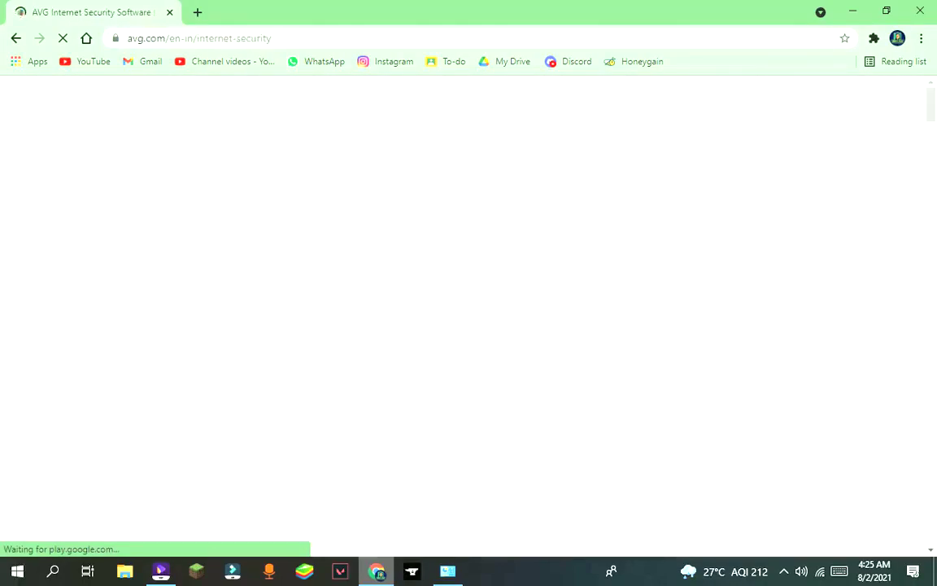
- Download the 30-day free trial of AVG Internet Security for Windows and bring up the options for the downloaded installer
scroll(469, 309, "down", 3)
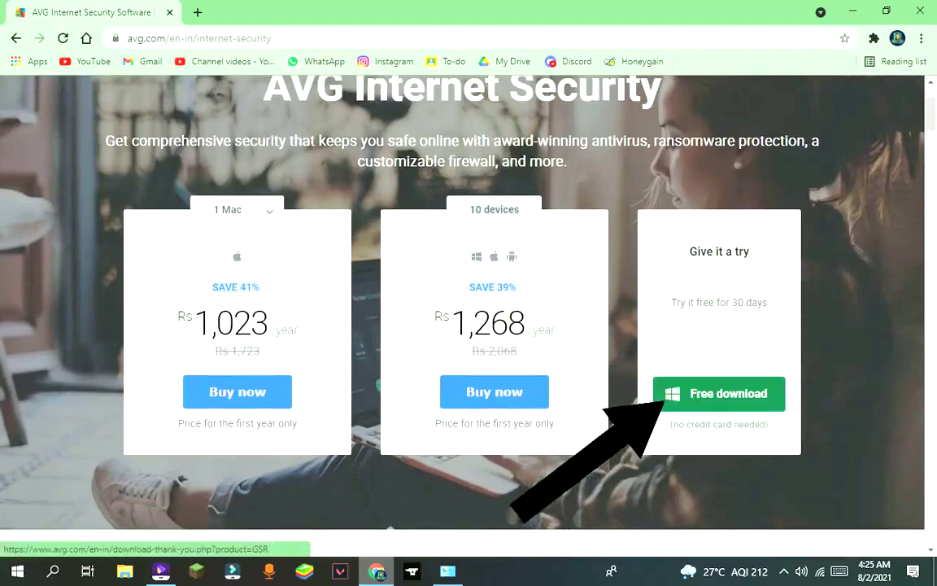
left_click(719, 392)
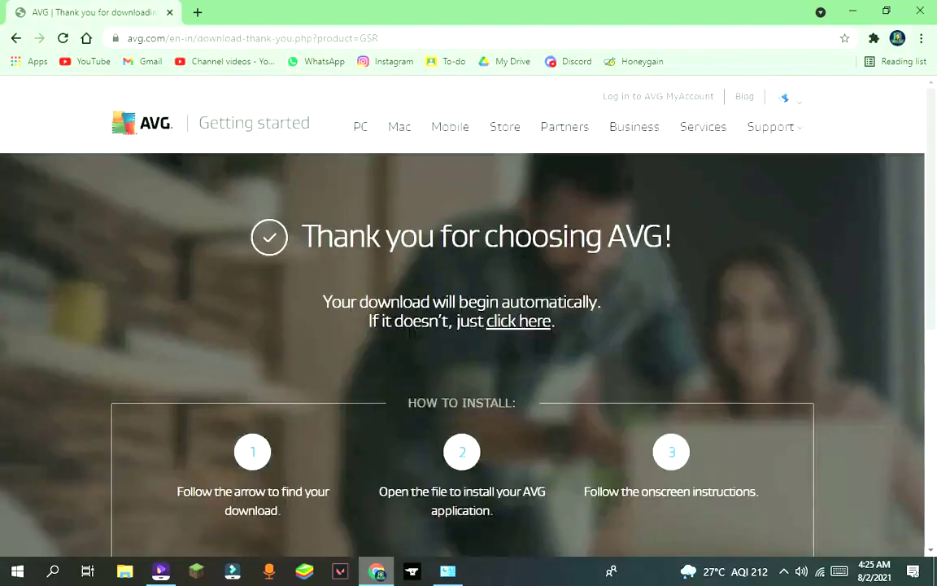
scroll(410, 333, "down", 2)
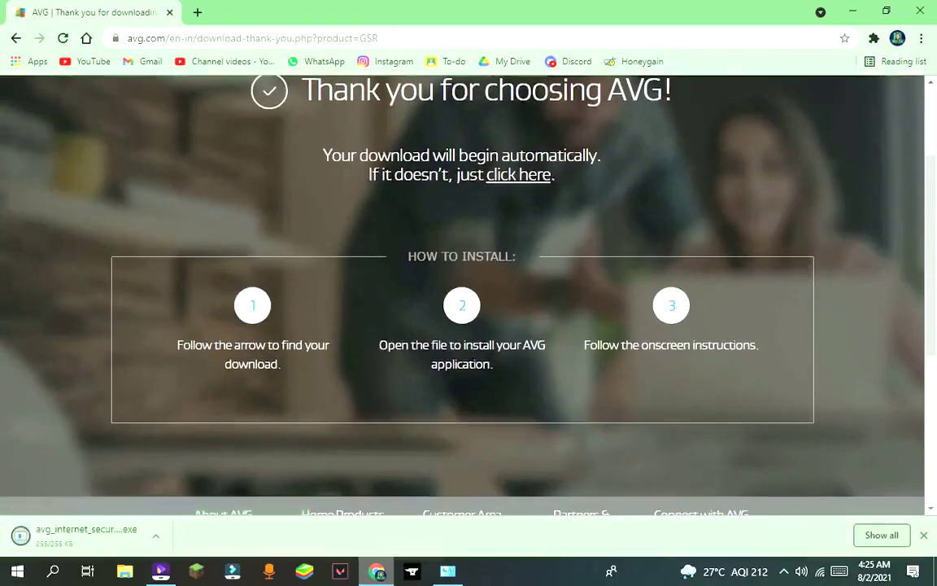
left_click(155, 536)
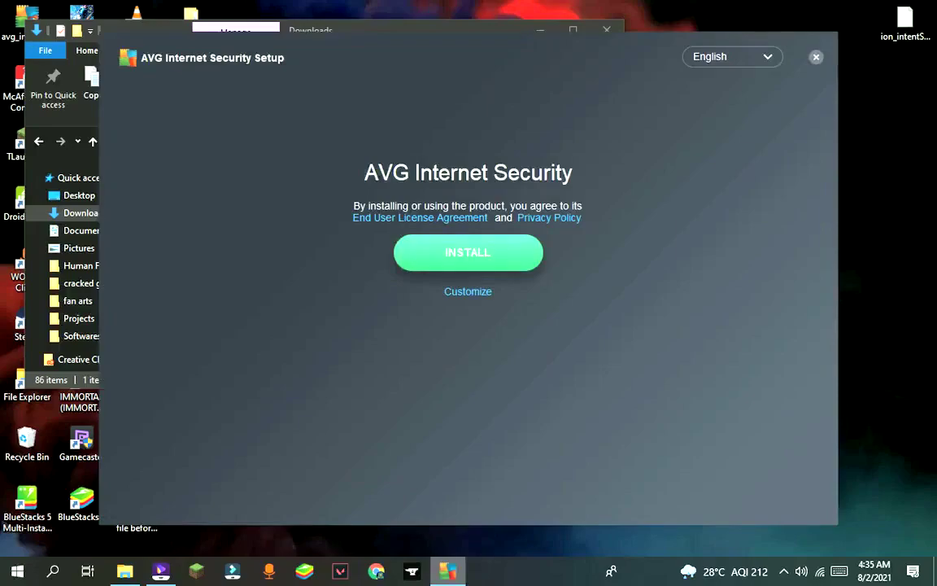
- Install AVG Internet Security from its setup window and close the welcome screens without running the first scan
left_click(468, 257)
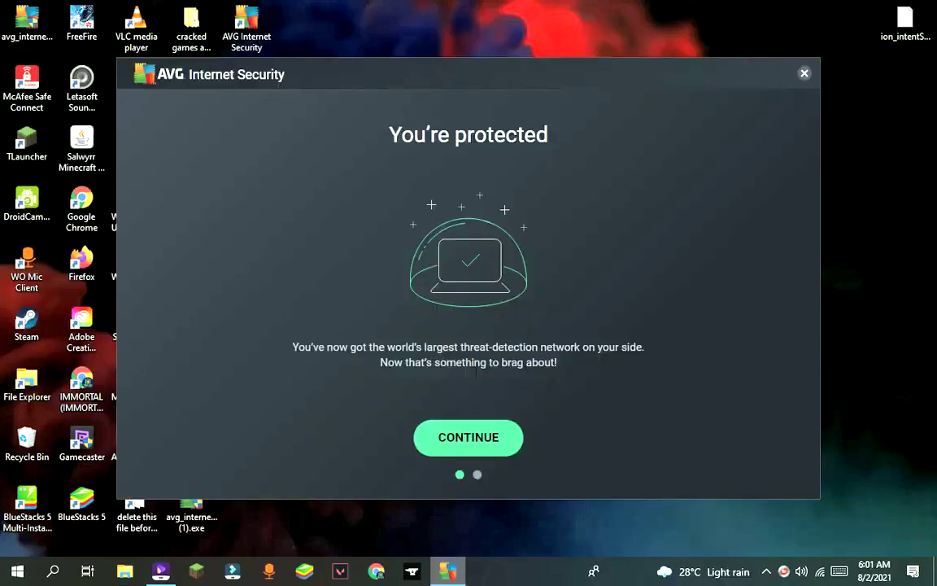
left_click(469, 438)
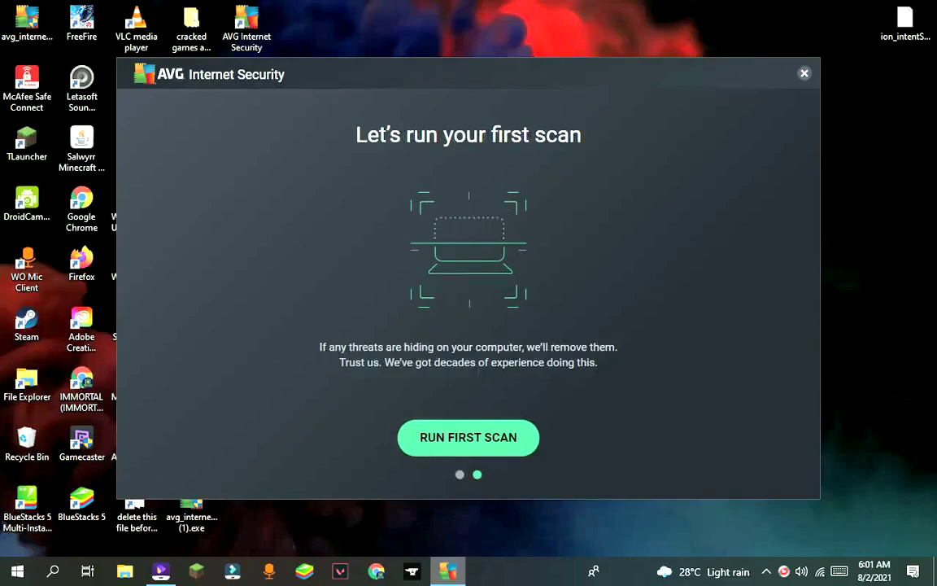
left_click(803, 73)
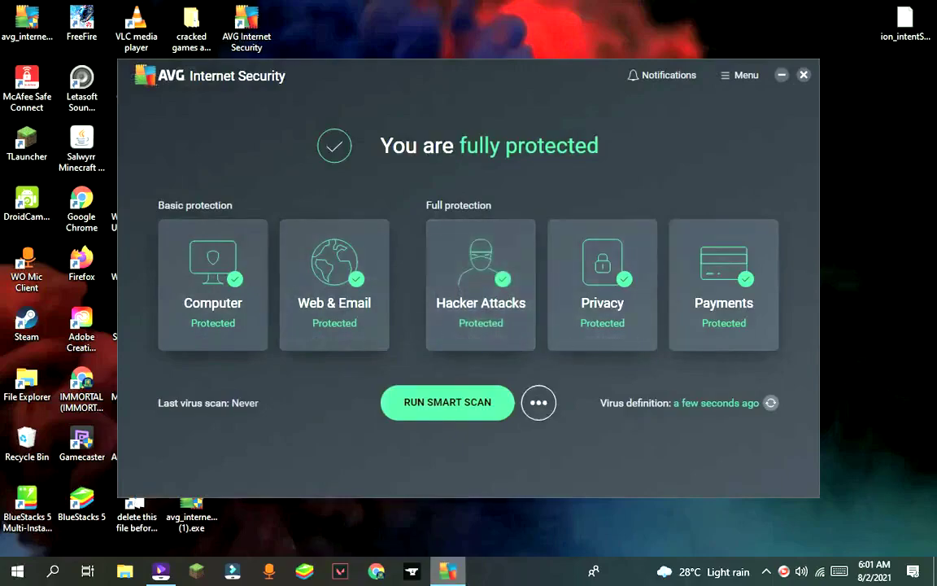
- Turn off Self-Defense in AVG's general troubleshooting settings and close the settings
left_click(739, 75)
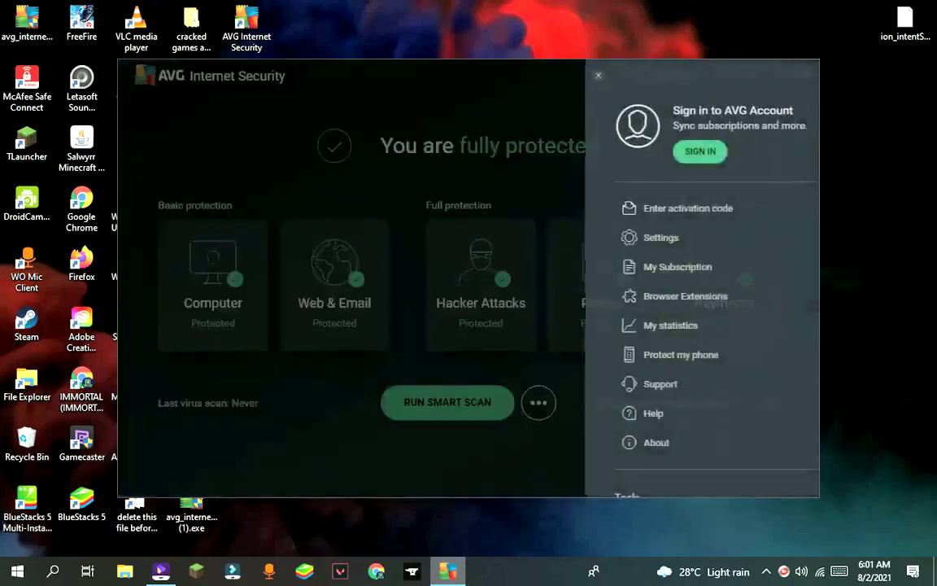
left_click(586, 237)
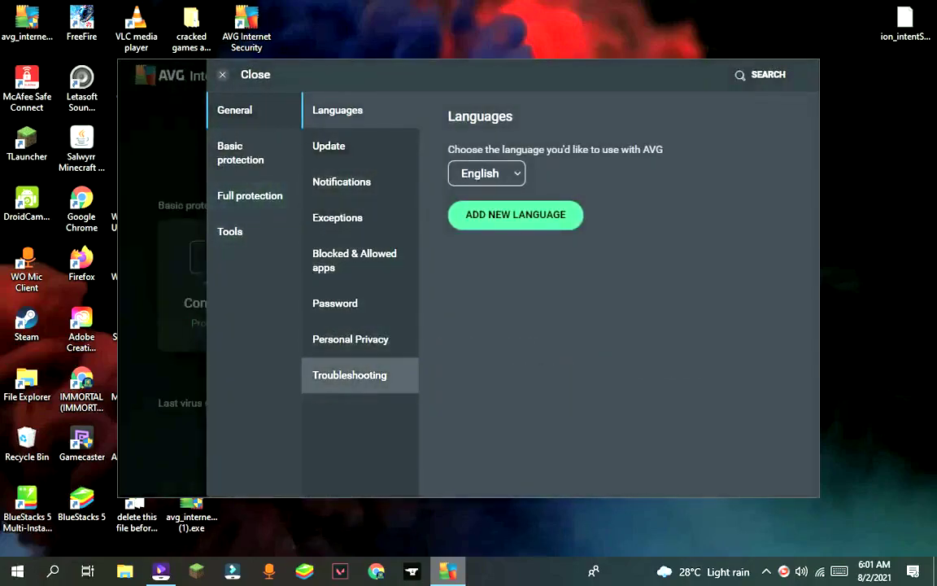
left_click(349, 374)
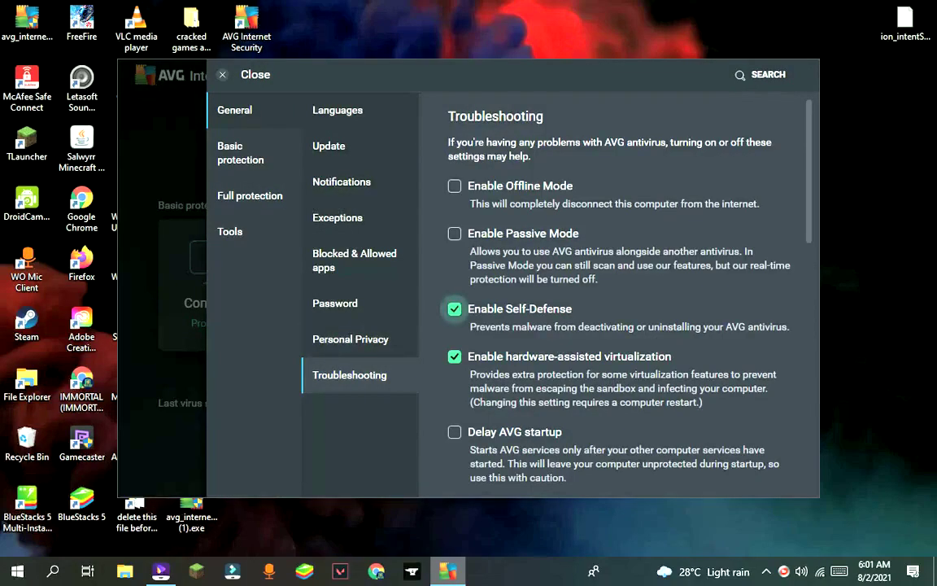
left_click(454, 308)
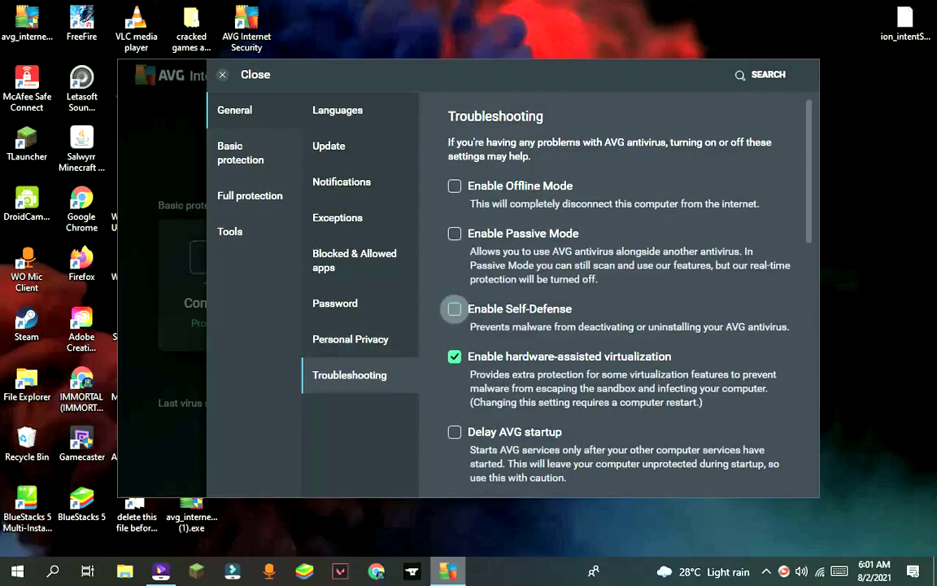
left_click(222, 74)
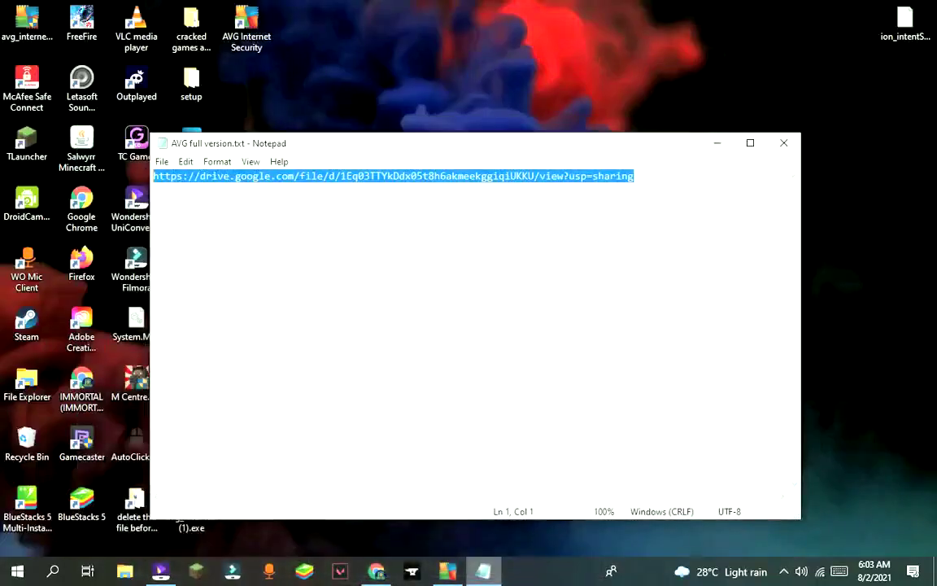
- Close the AVG full version.txt note and find the AVG license files in the Downloads folder in File Explorer
left_click(784, 143)
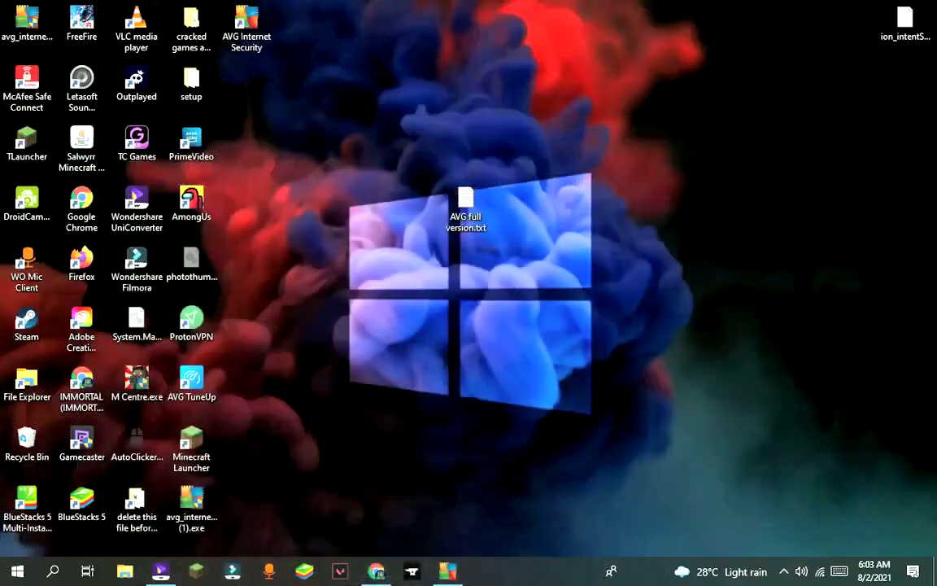
left_click(124, 572)
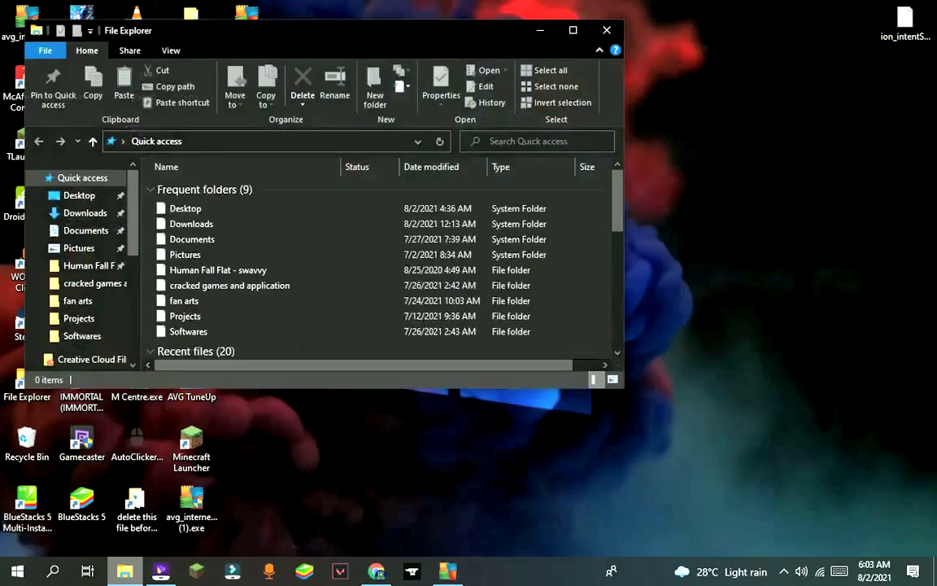
left_click(85, 213)
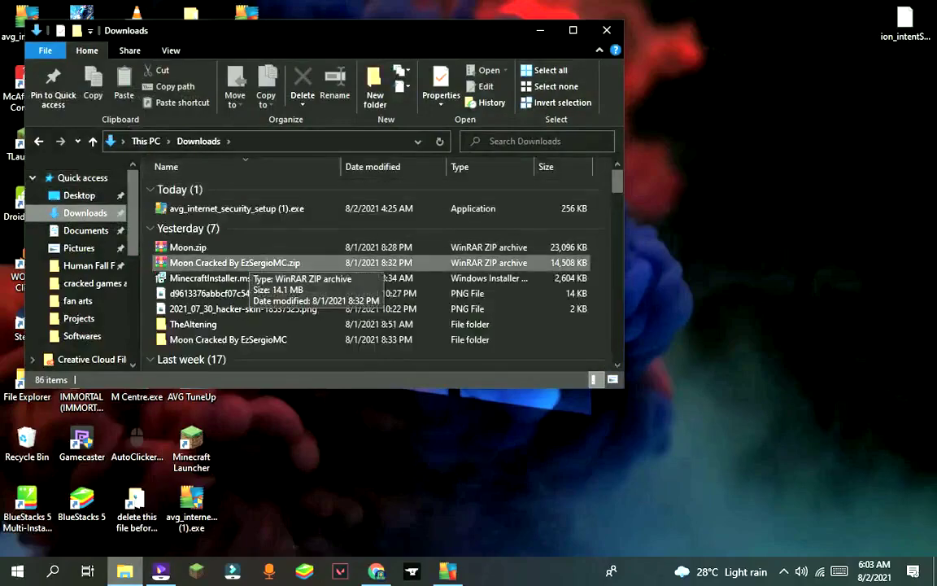
scroll(236, 286, "down", 5)
scroll(211, 289, "down", 2)
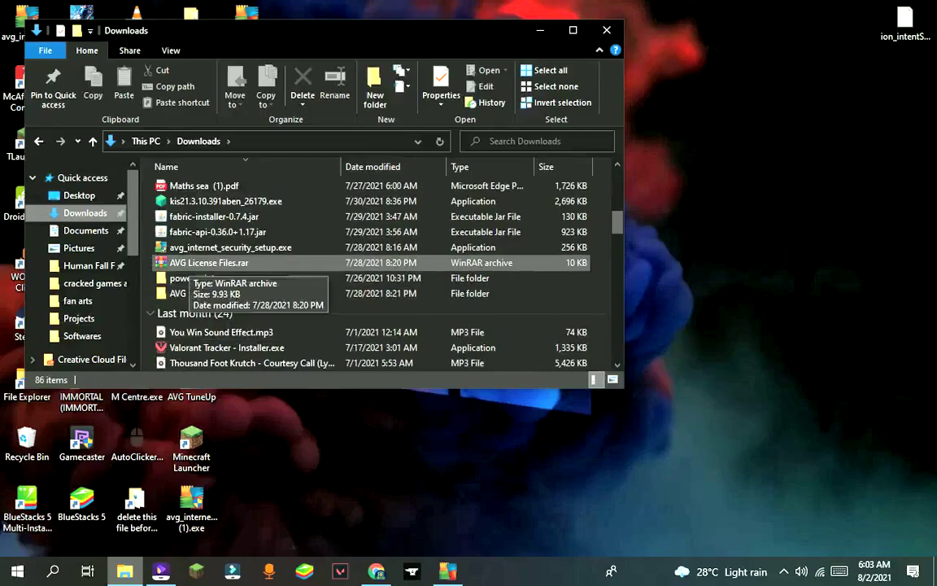
left_click(195, 263)
right_click(190, 263)
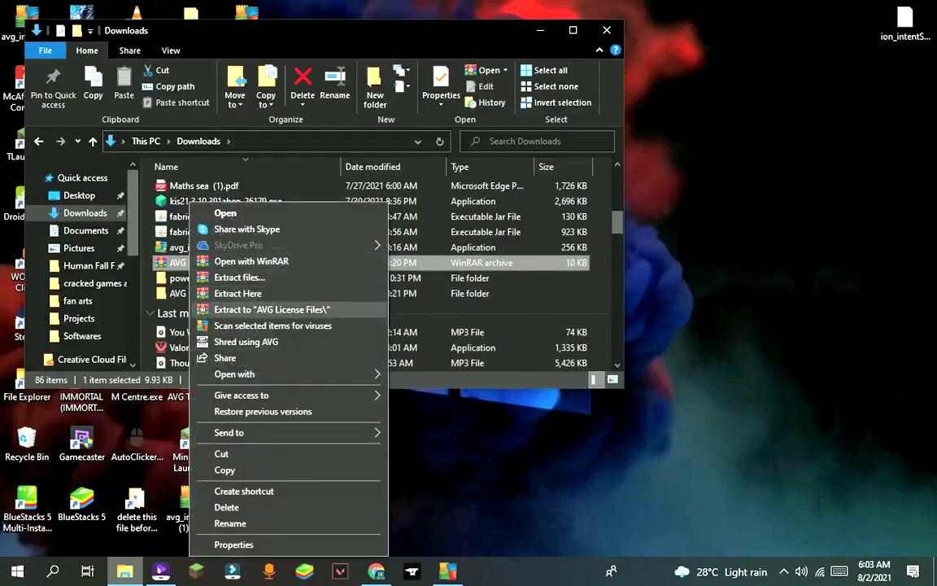
left_click(179, 263)
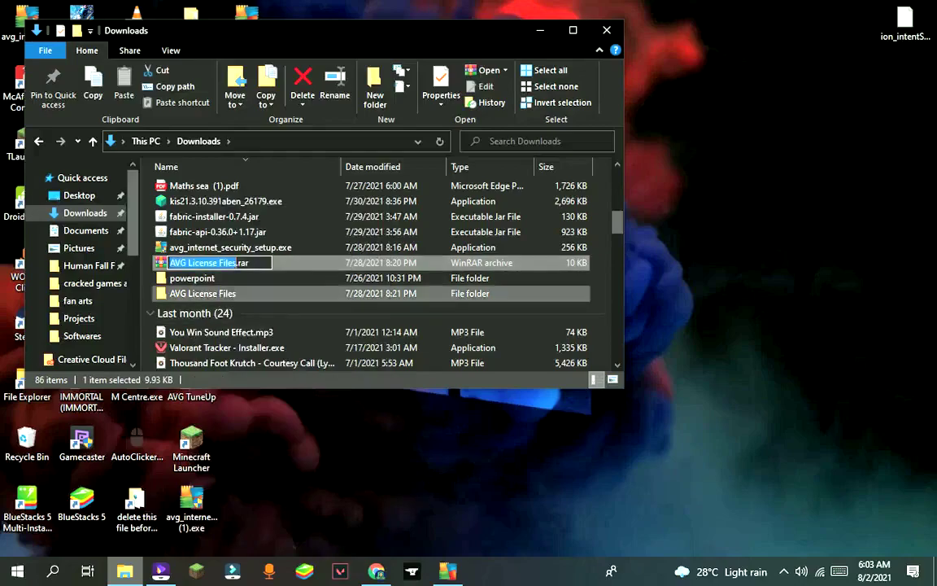
- Open the License folder nested inside the extracted AVG License Files folder
double_click(203, 294)
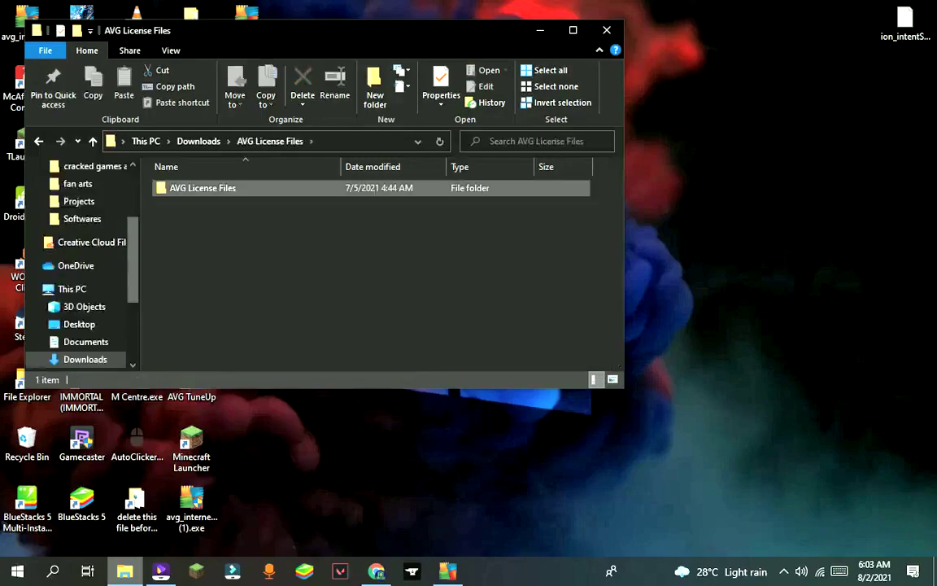
key("Return")
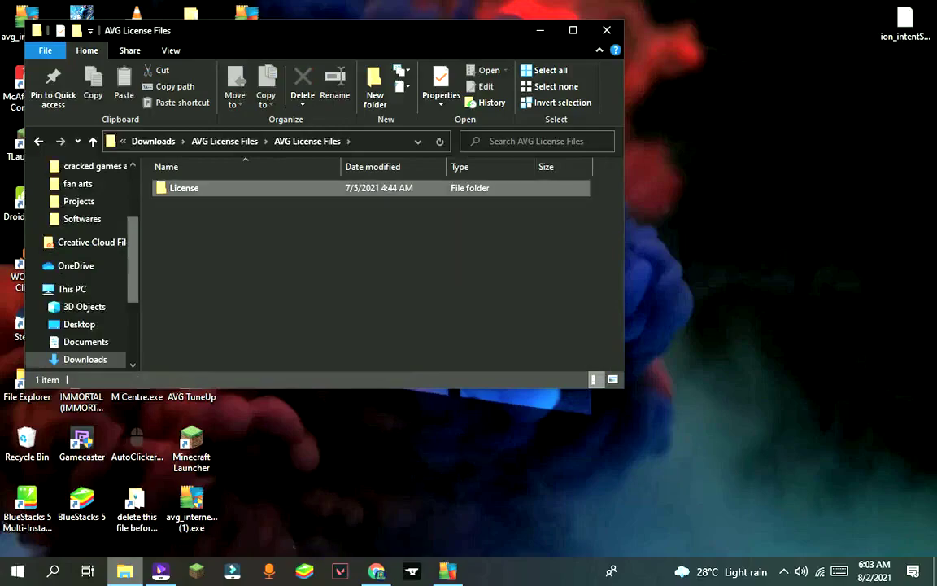
key("Return")
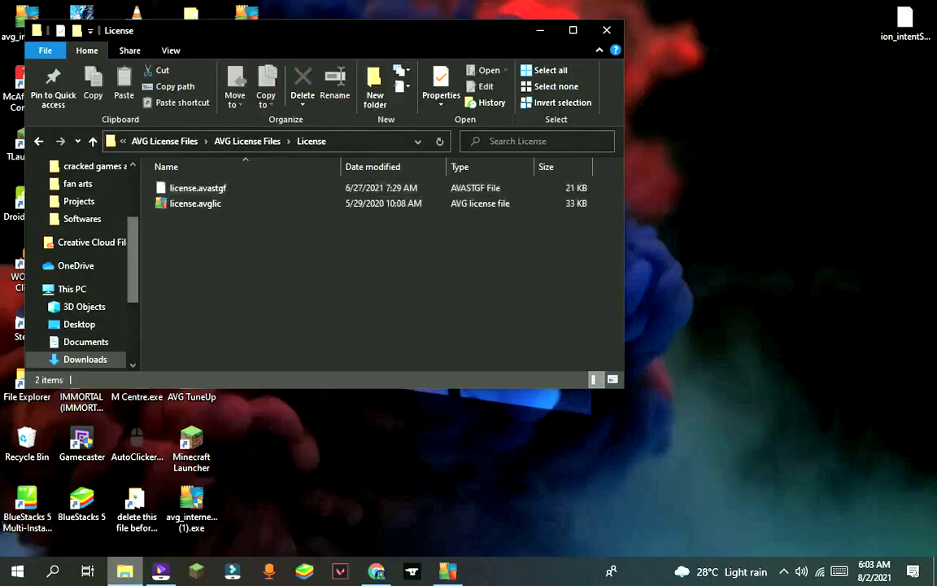
- Copy both license files, license.avastgf and license.avglic
key("Down")
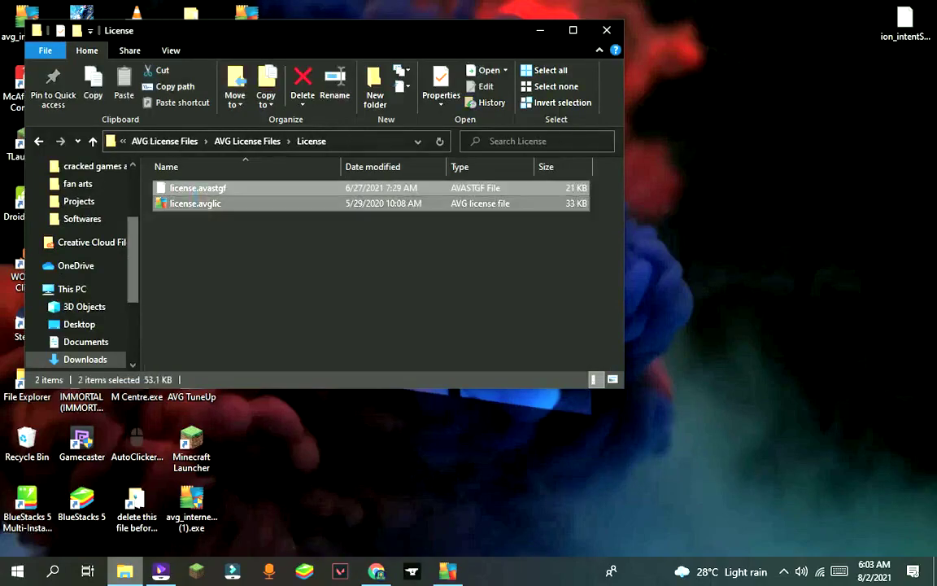
key("ctrl+a")
right_click(196, 199)
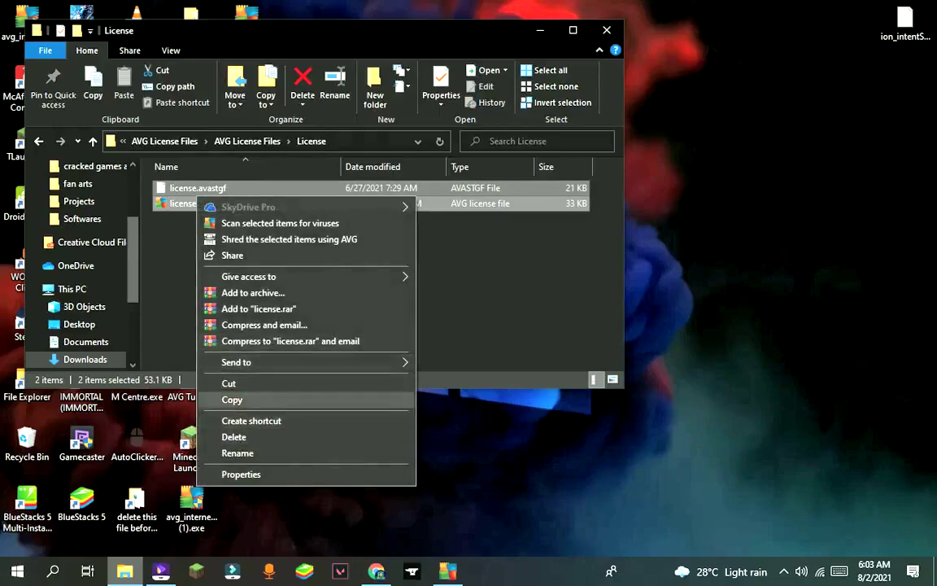
key("Return")
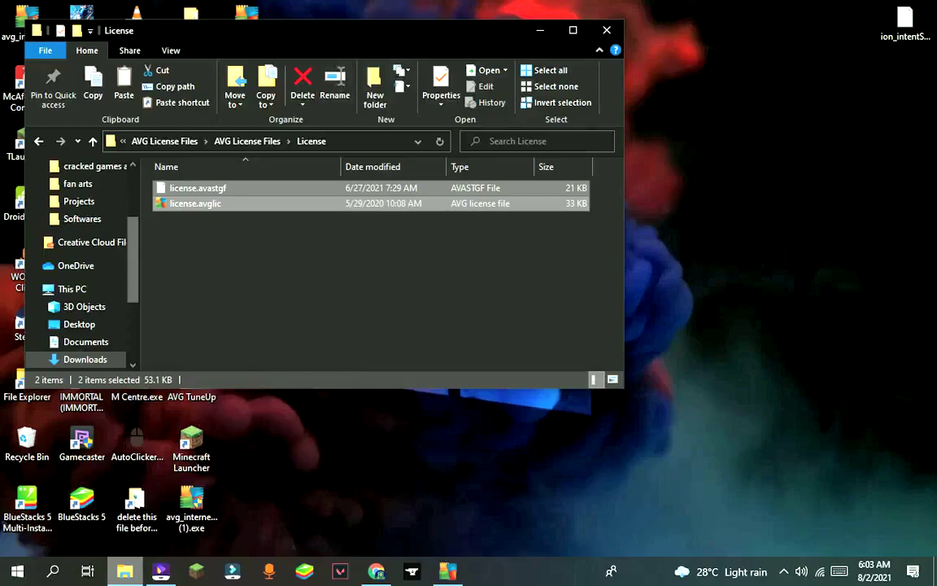
- Open Local Disk (C:) in a second File Explorer window
middle_click(125, 571)
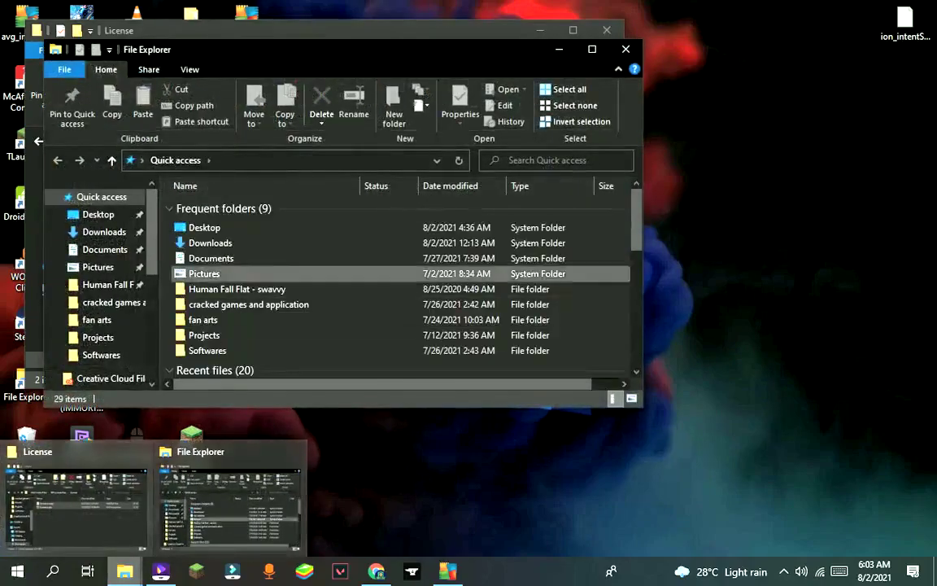
scroll(94, 293, "down", 2)
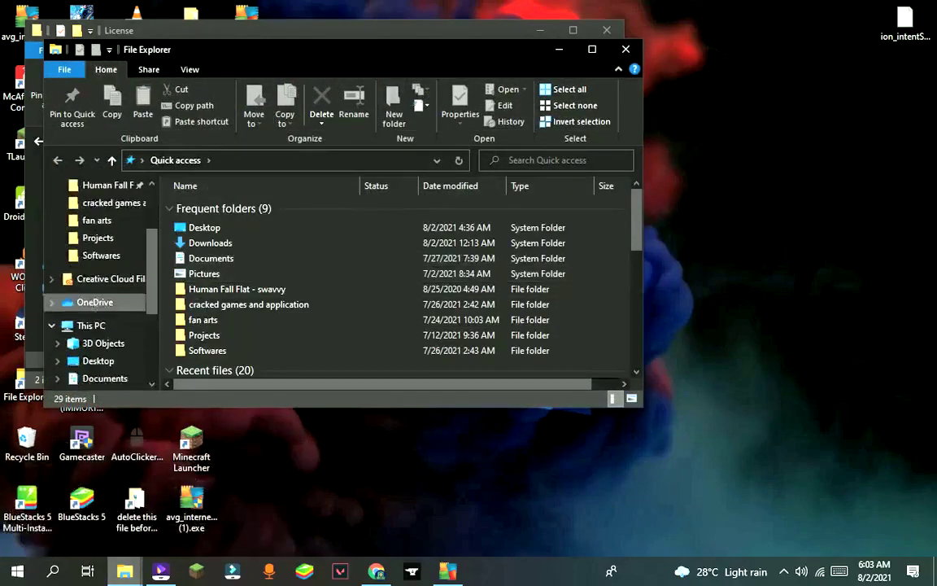
scroll(95, 302, "down", 3)
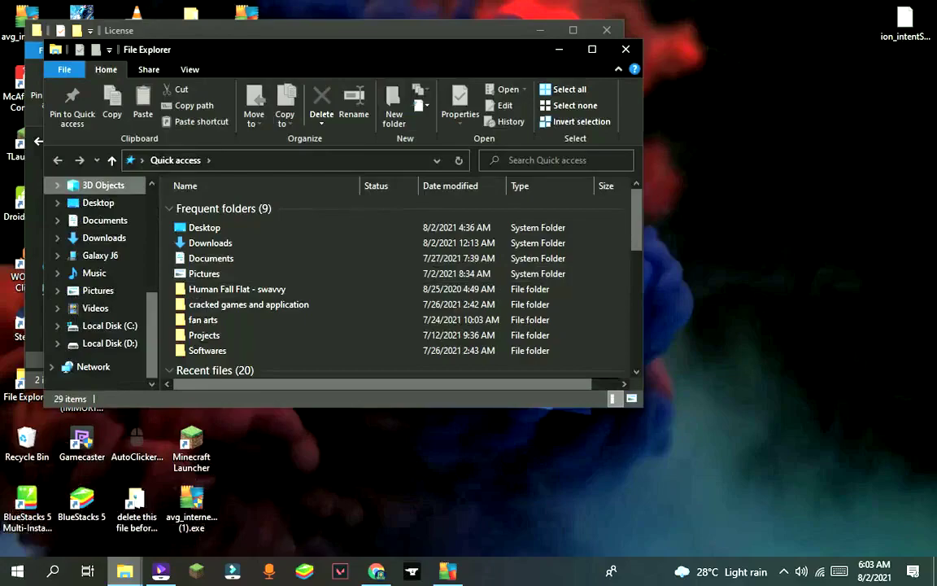
left_click(109, 325)
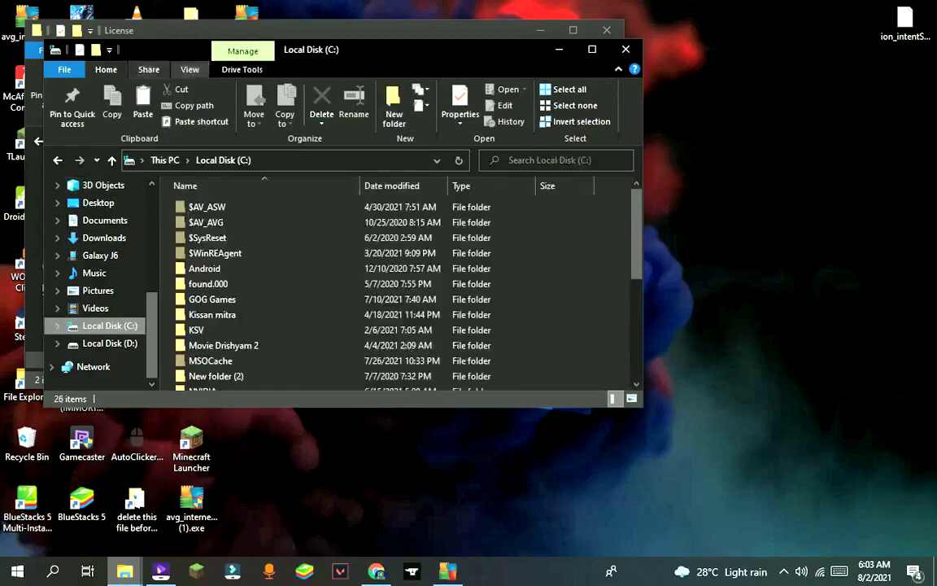
- Check in the Folder Options view settings that hidden files, folders, and drives are shown, and accept the settings
left_click(190, 69)
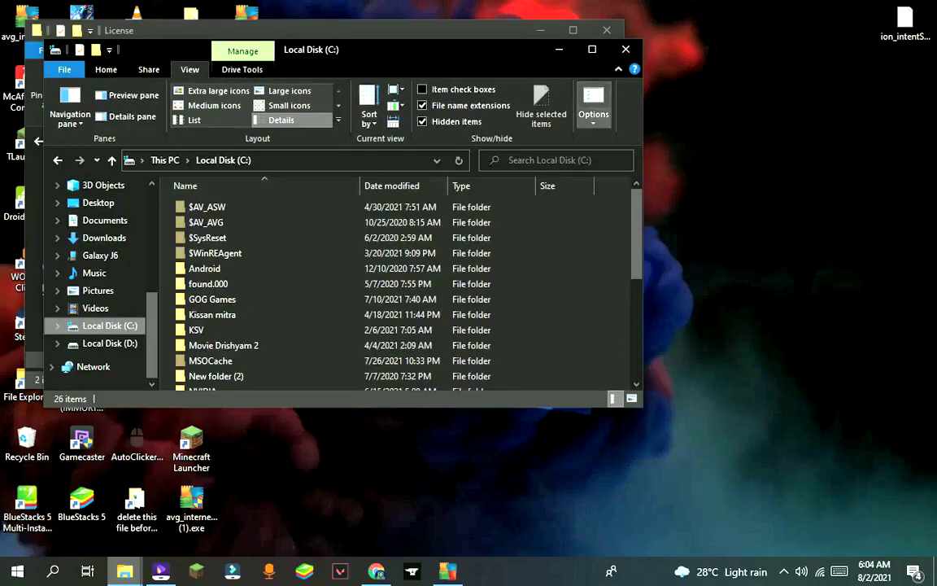
left_click(593, 106)
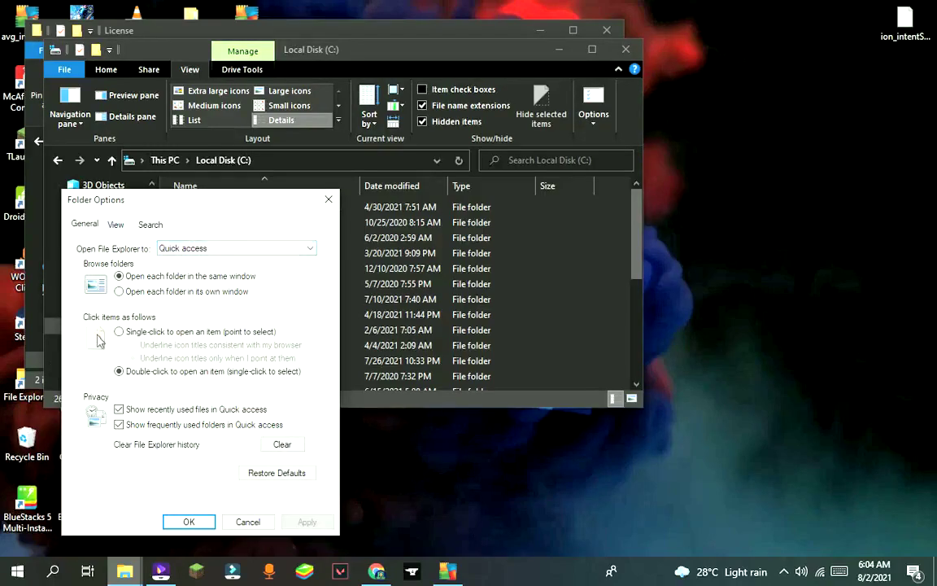
key("ctrl+Tab")
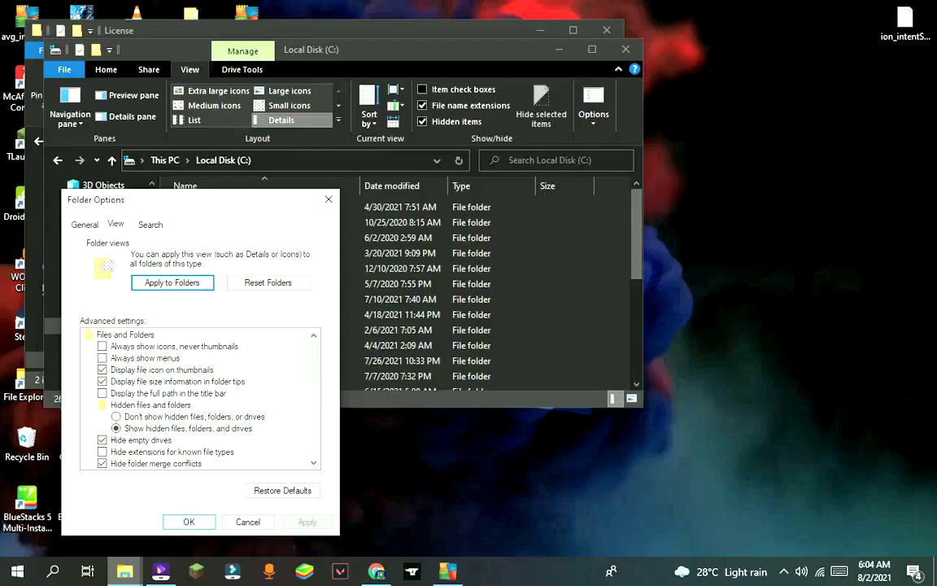
left_click(188, 522)
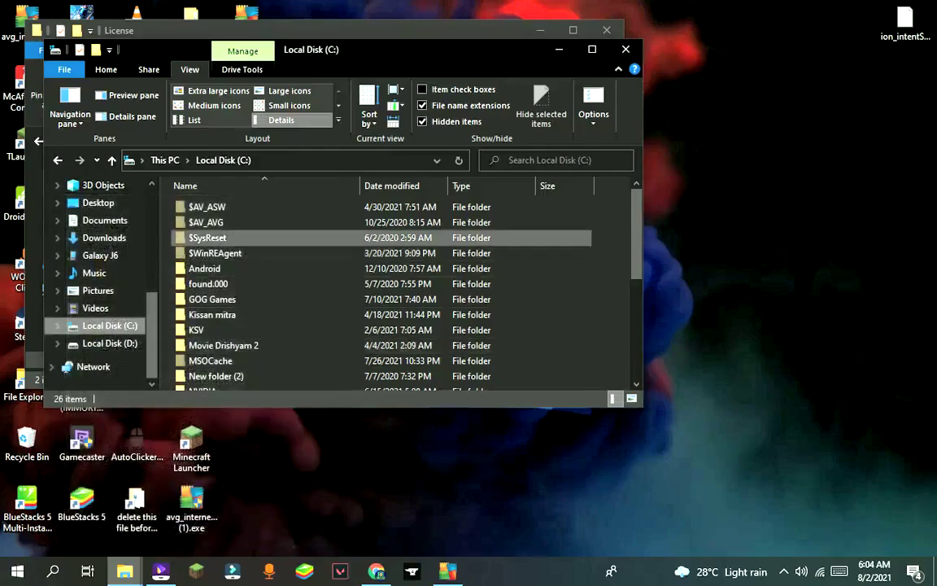
- Open the Subscriptions folder inside ProgramData\AVG on Local Disk (C:)
scroll(244, 341, "down", 2)
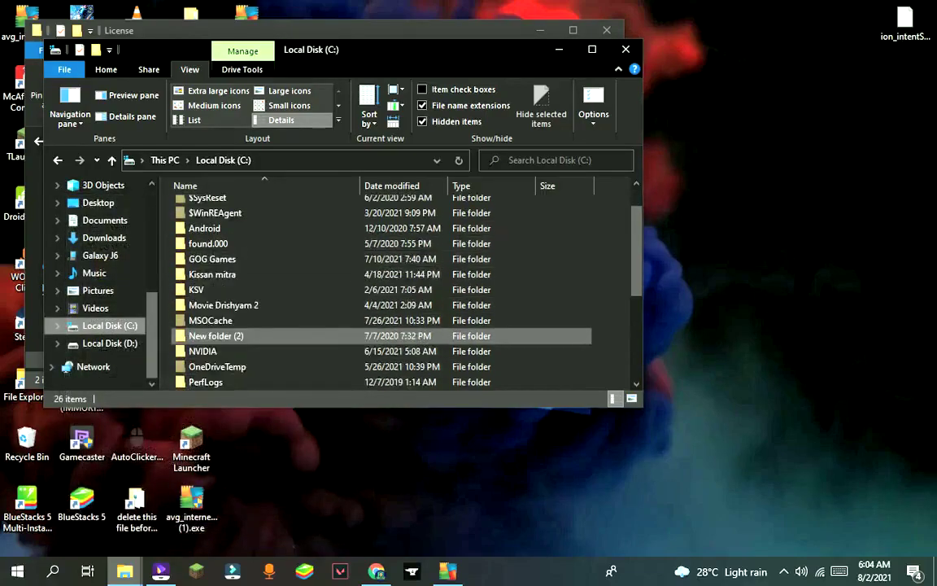
scroll(244, 333, "down", 1)
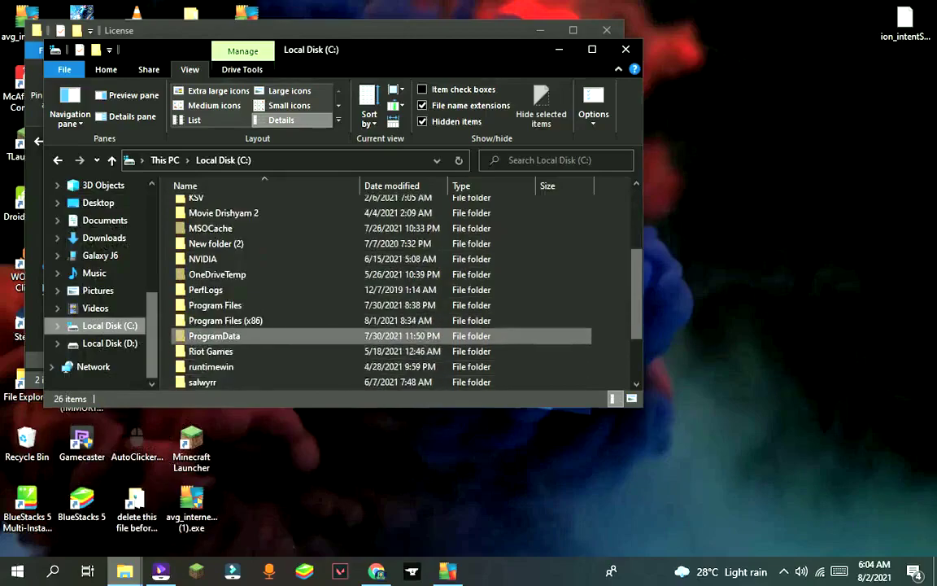
double_click(214, 335)
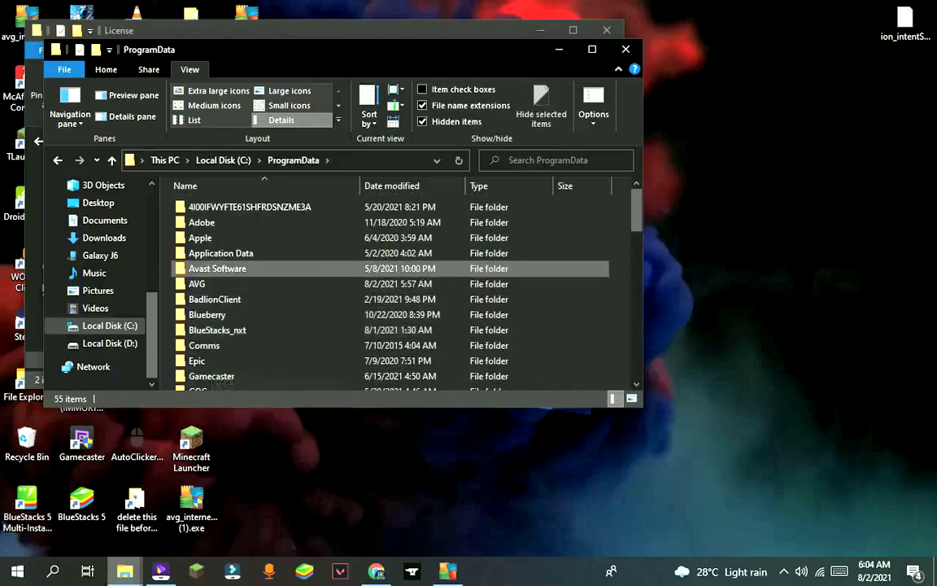
double_click(199, 284)
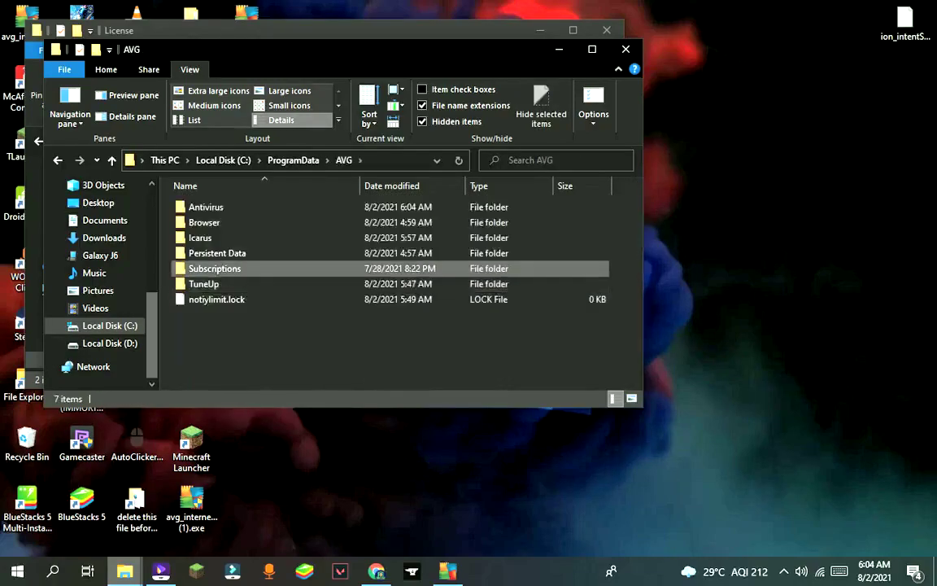
double_click(205, 269)
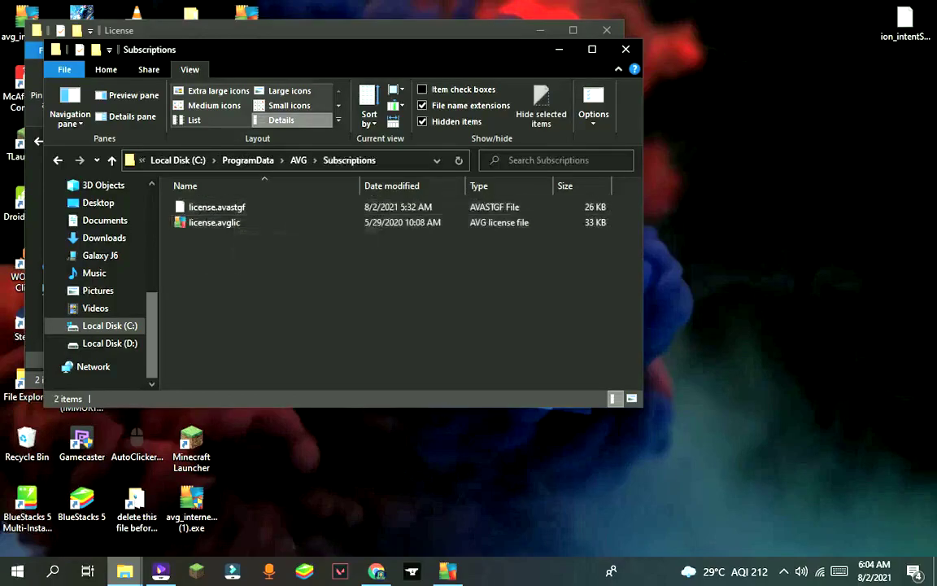
- Paste the copied license files into Subscriptions, replacing the existing ones with administrator permission, and close both File Explorer windows
right_click(216, 248)
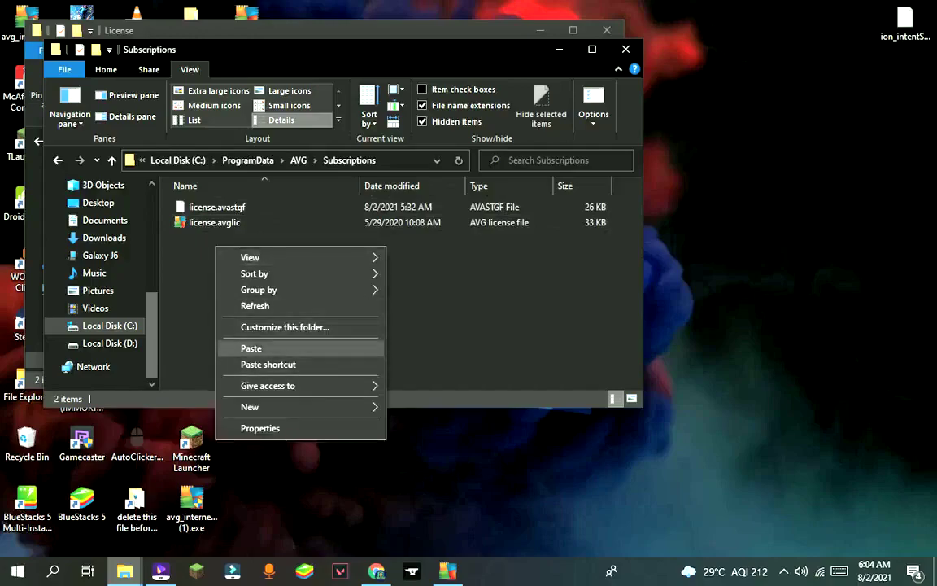
left_click(252, 348)
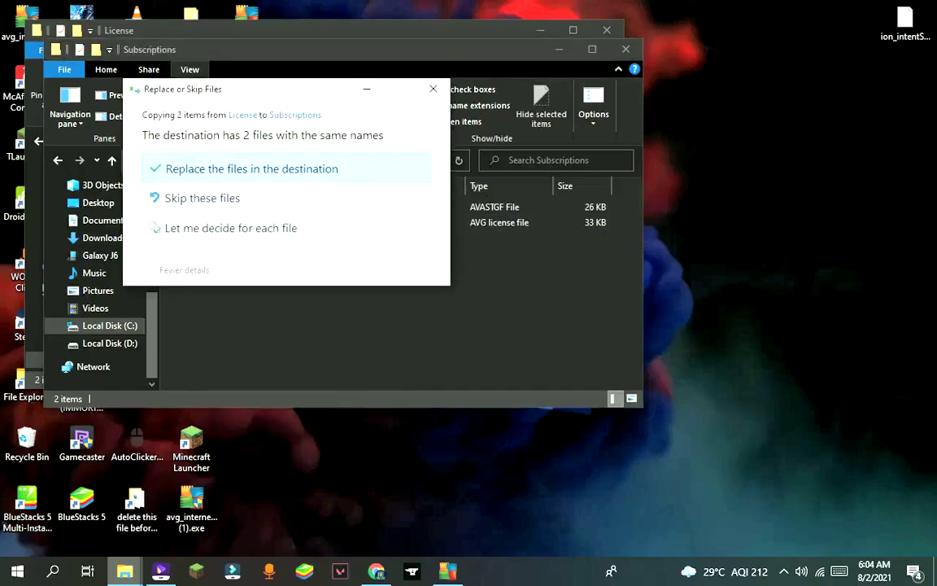
left_click(250, 168)
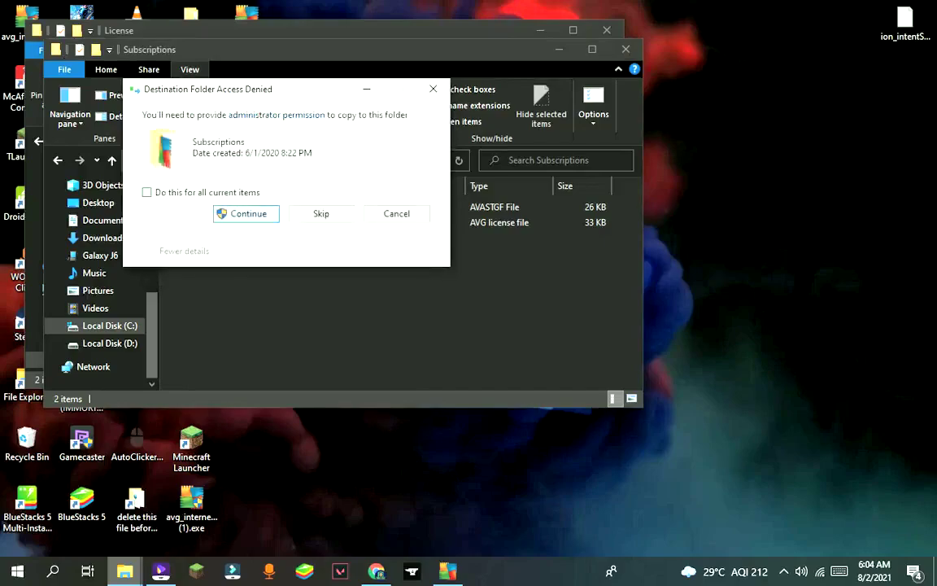
key("Return")
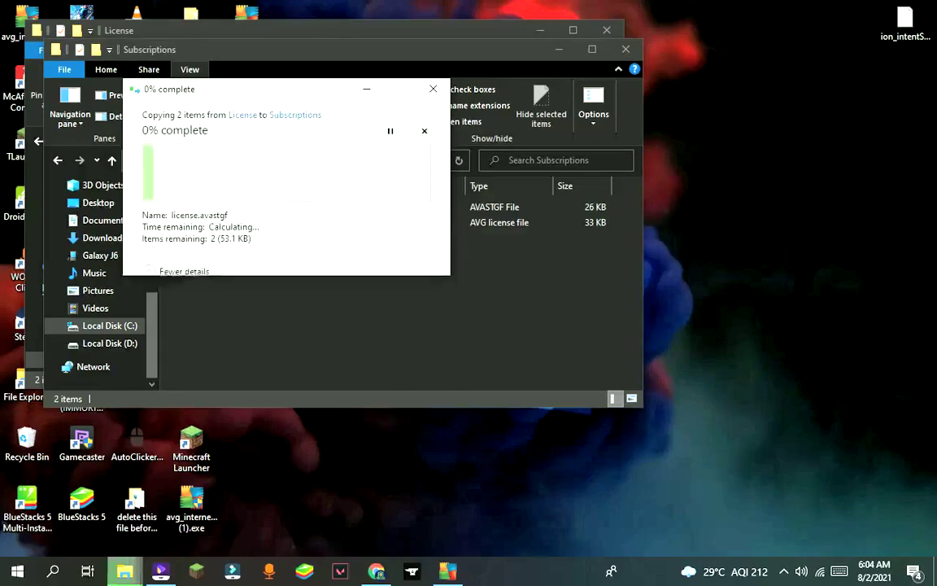
key("Return")
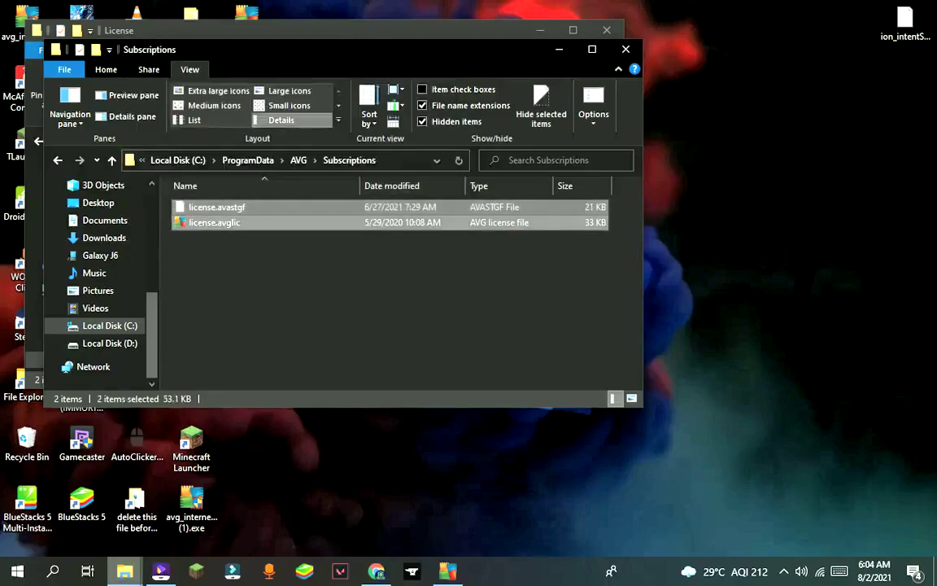
left_click(625, 49)
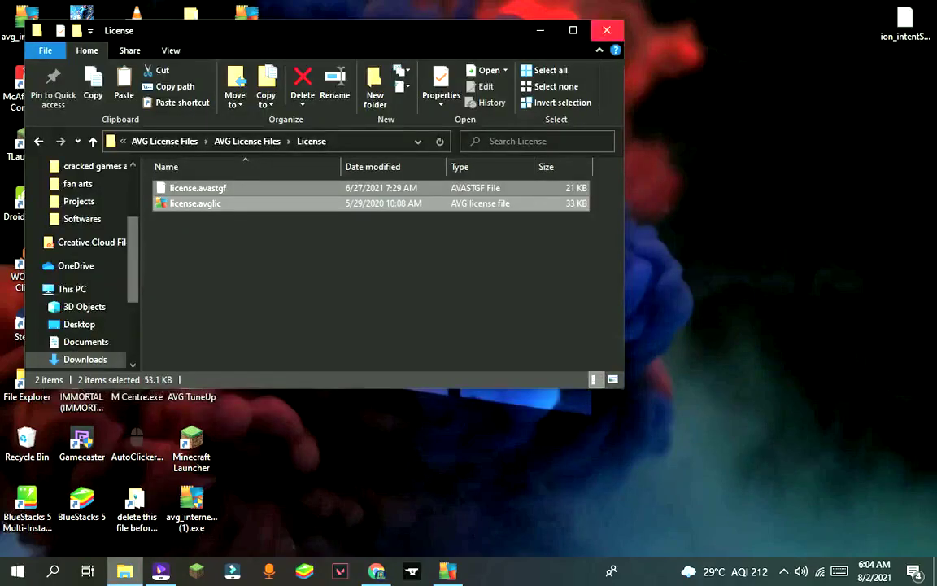
left_click(606, 30)
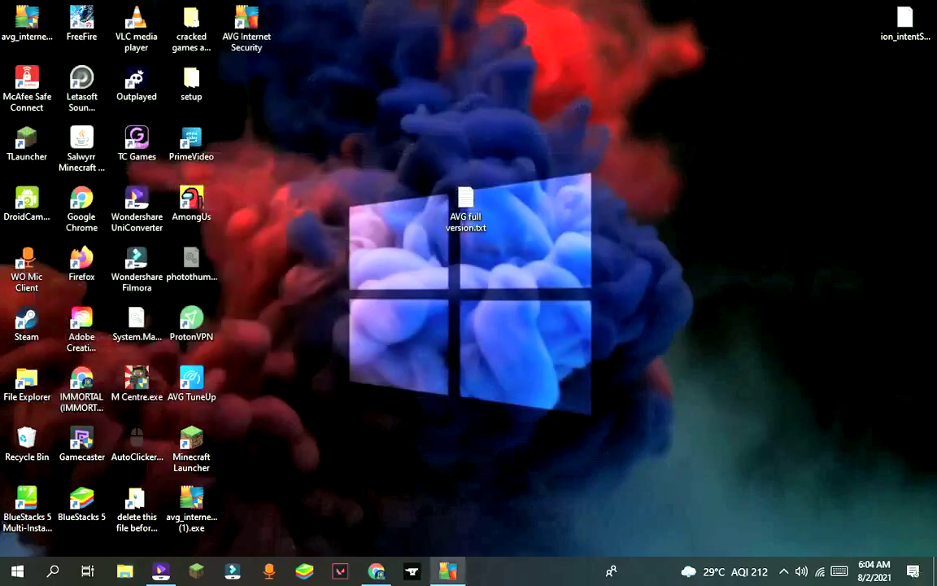
- Switch to AVG Internet Security and enable Self-Defense in the Troubleshooting settings
left_click(447, 571)
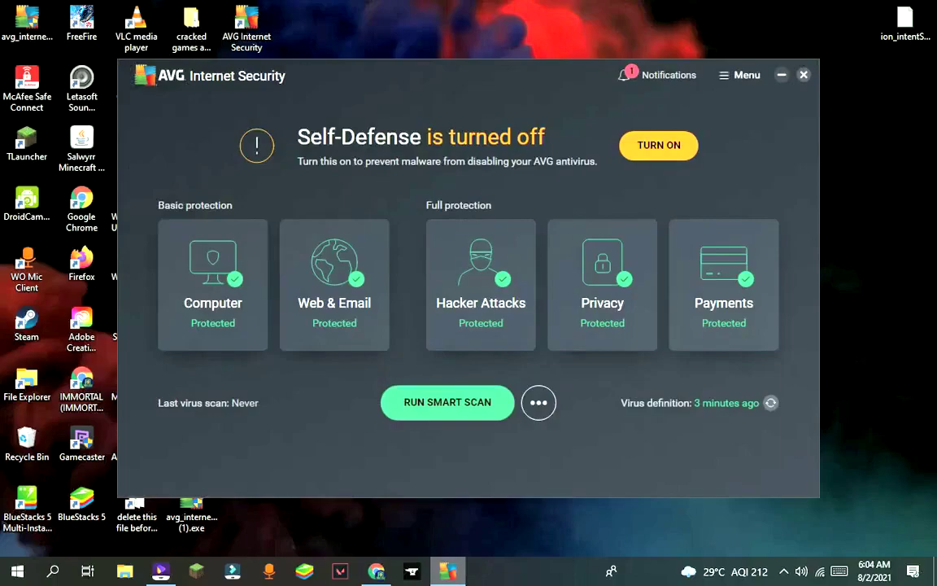
left_click(740, 75)
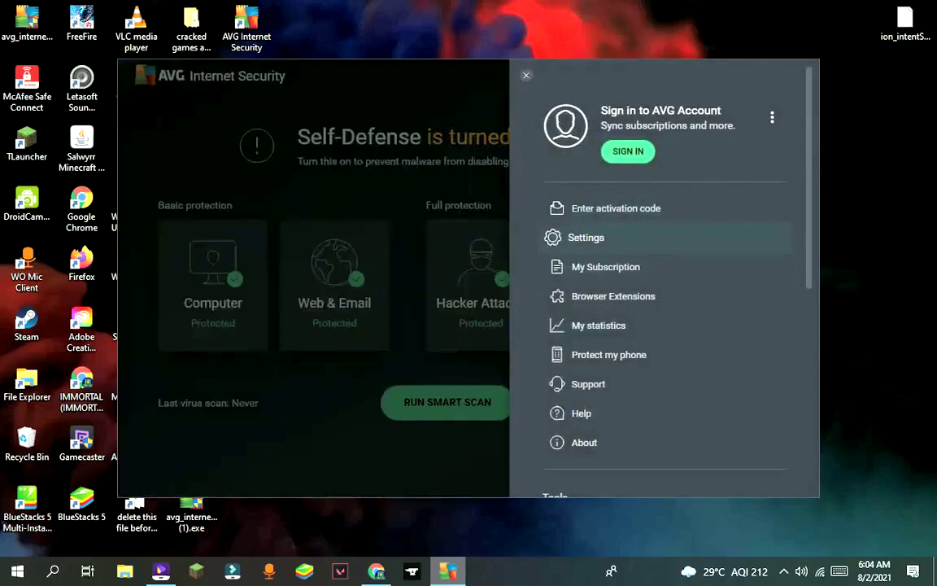
left_click(585, 237)
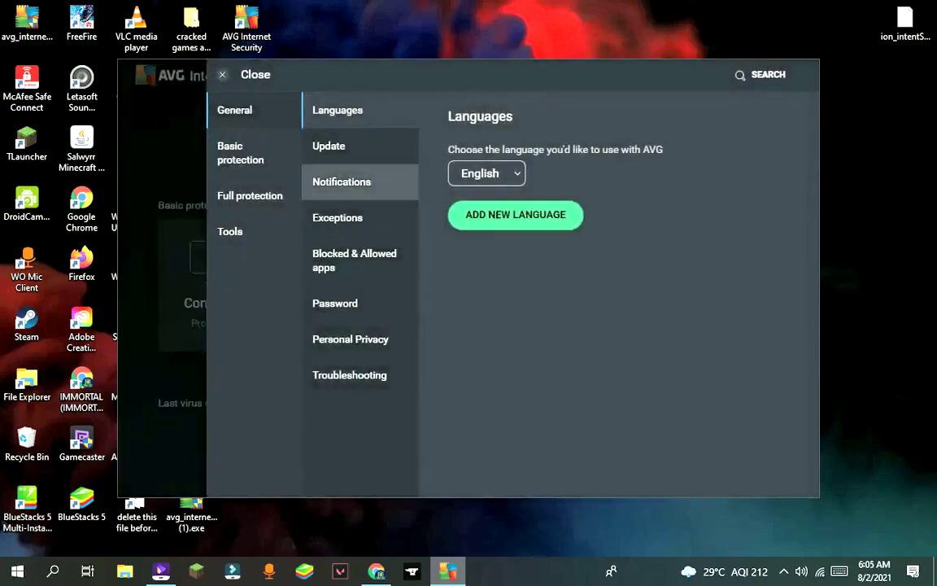
left_click(349, 374)
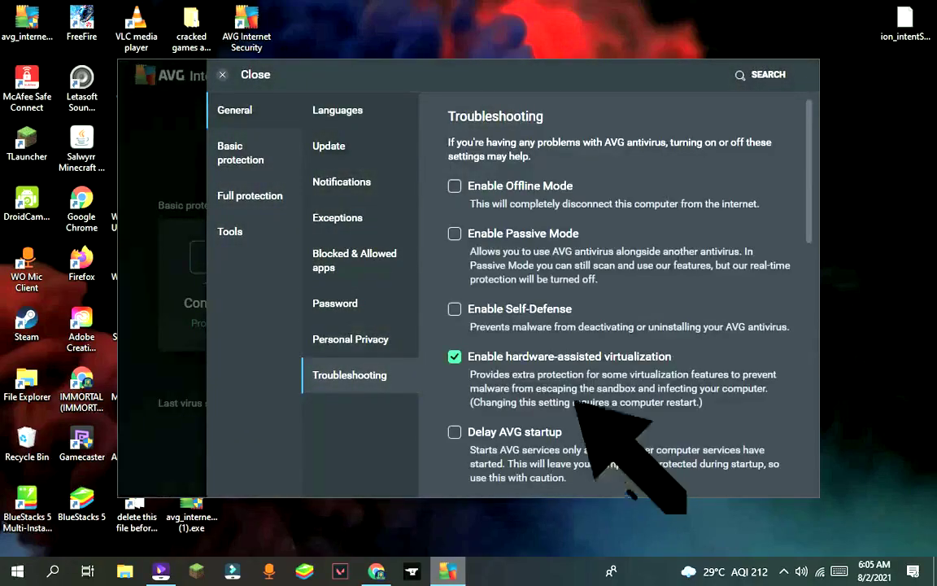
left_click(453, 308)
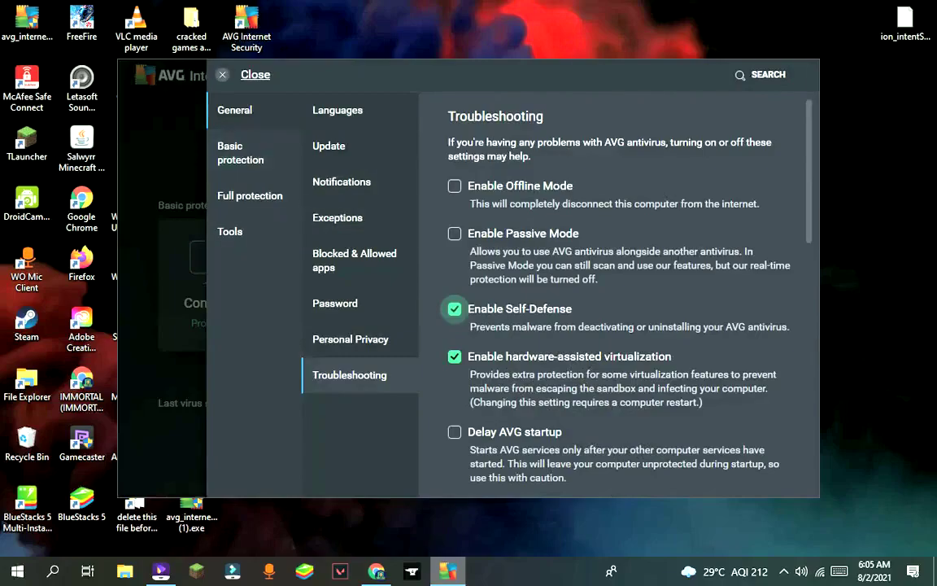
left_click(254, 74)
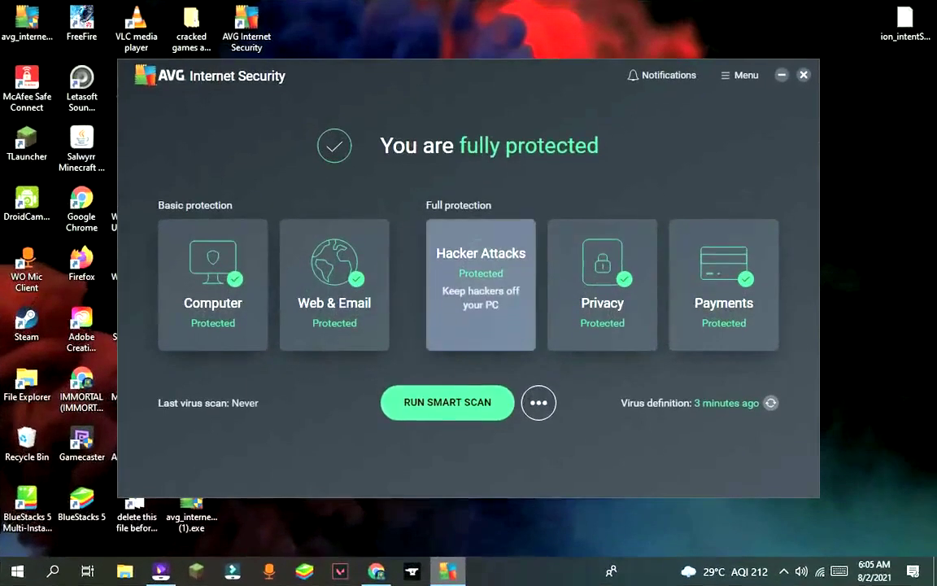
- Review the AVG subscriptions used on this PC and the other available ones, and close AVG Internet Security
left_click(739, 75)
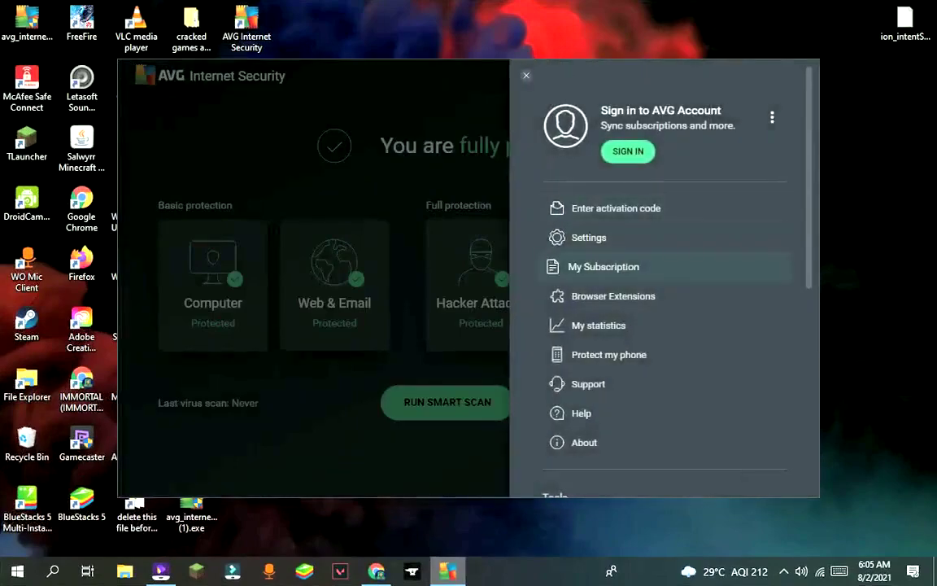
left_click(561, 268)
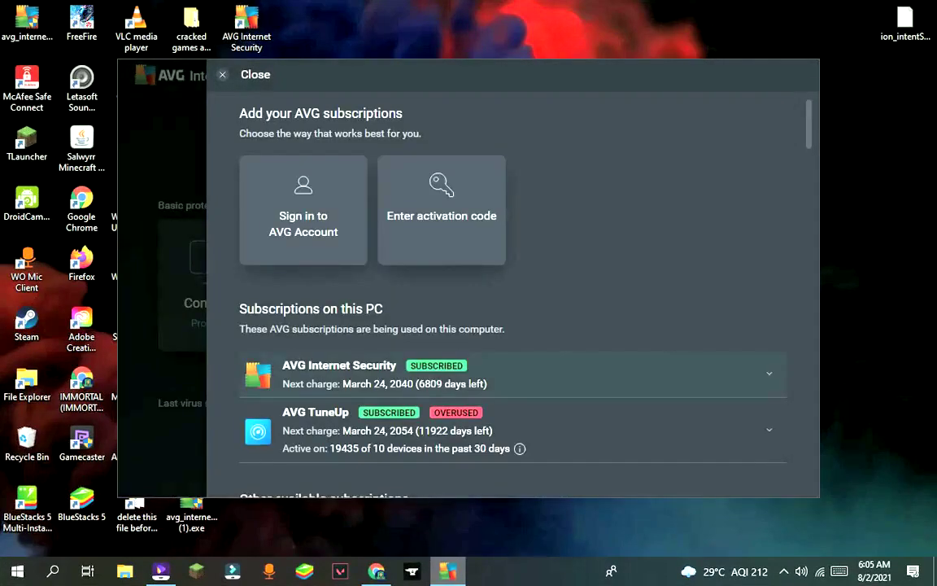
scroll(513, 285, "down", 3)
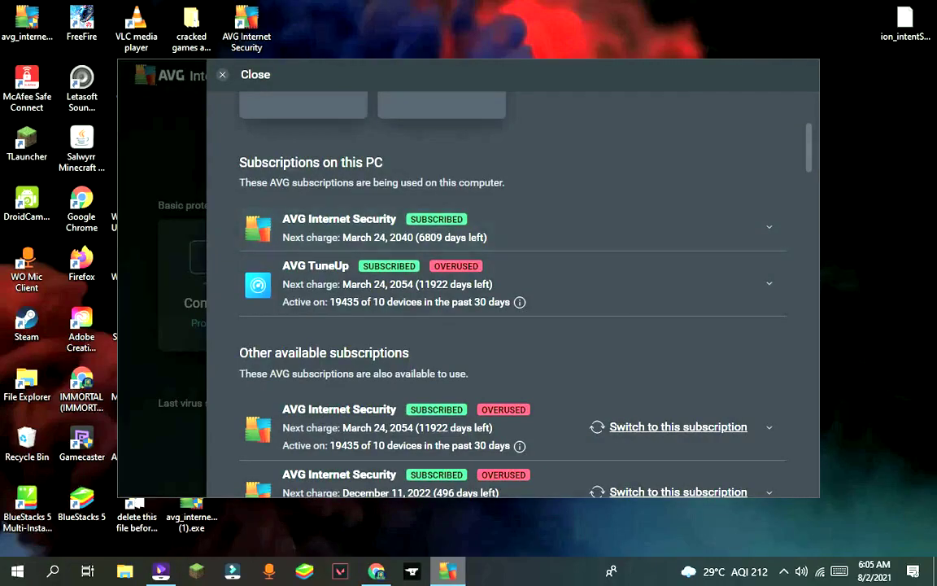
key("Escape")
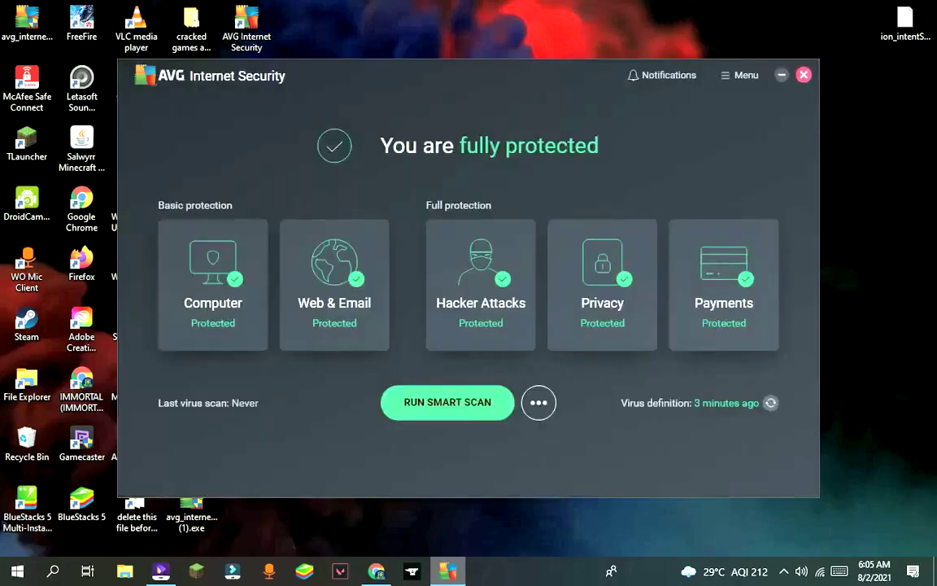
left_click(803, 74)
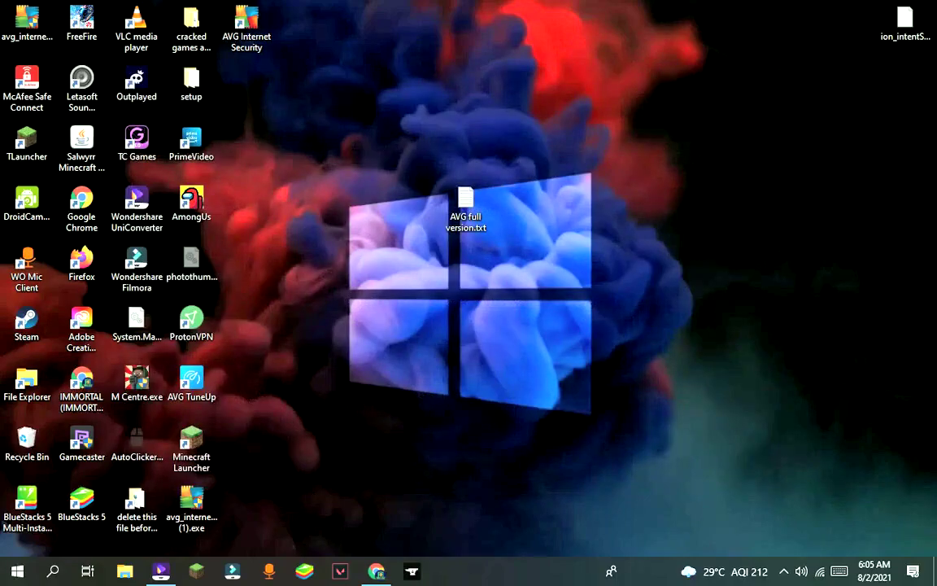
- Reopen AVG Internet Security from the desktop and bring up its main menu options
left_click(247, 28)
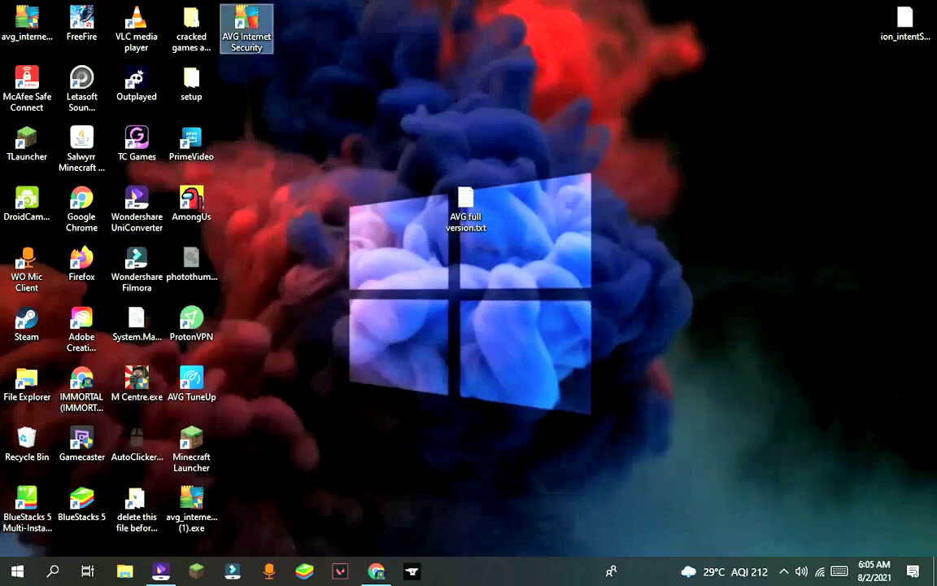
key("Return")
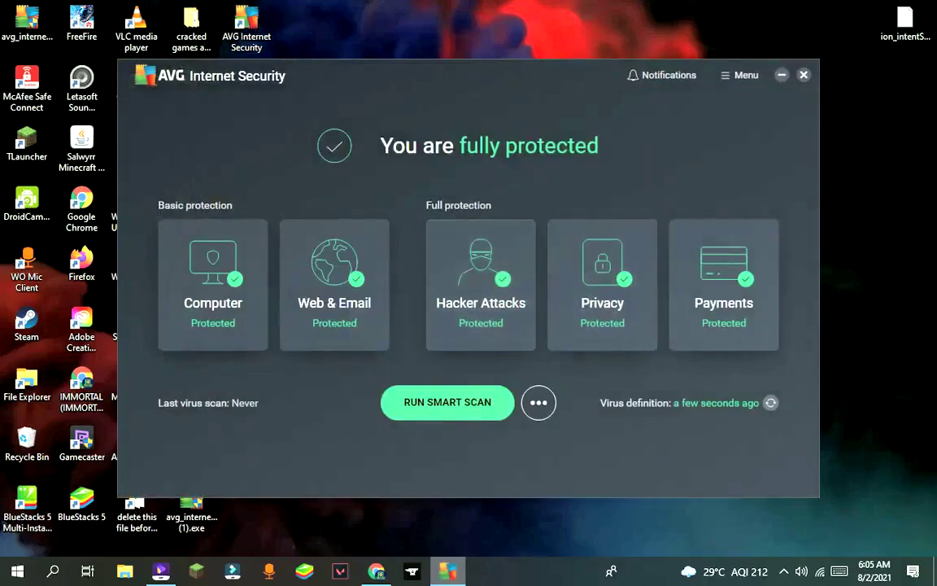
left_click(739, 75)
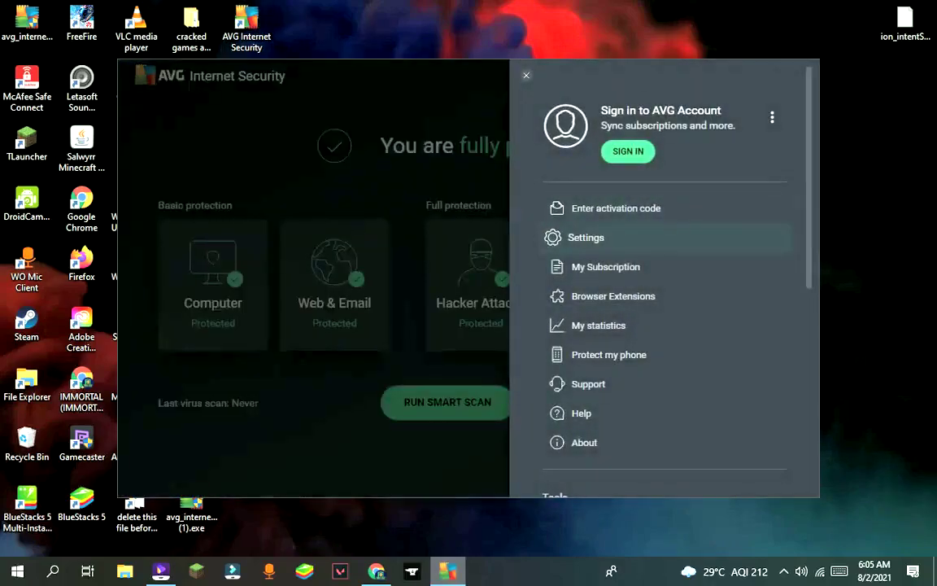